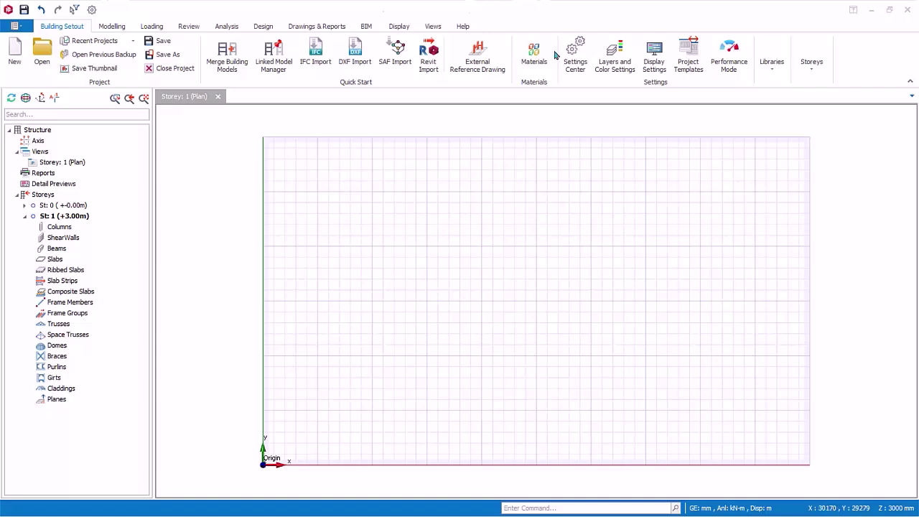
Step: Set the General environment Length Step to 1000 mm in the settings and confirm
{"action": "left_click", "coordinate": [578, 63]}
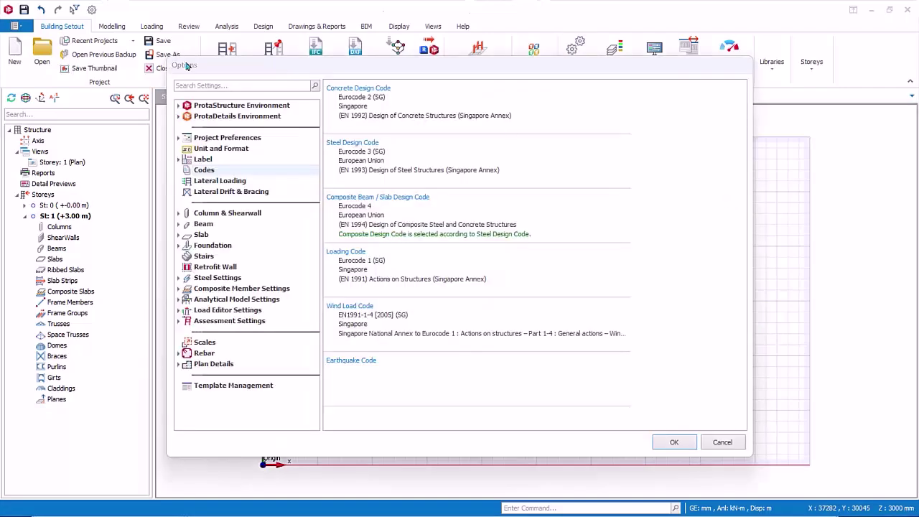
{"action": "left_click", "coordinate": [178, 105]}
{"action": "left_click", "coordinate": [212, 116]}
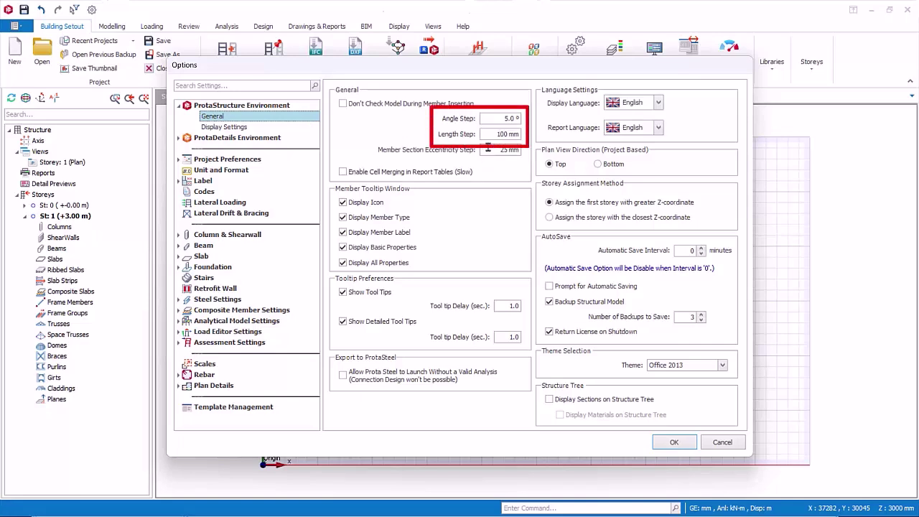
{"action": "left_click", "coordinate": [492, 135]}
{"action": "type", "text": "1000"}
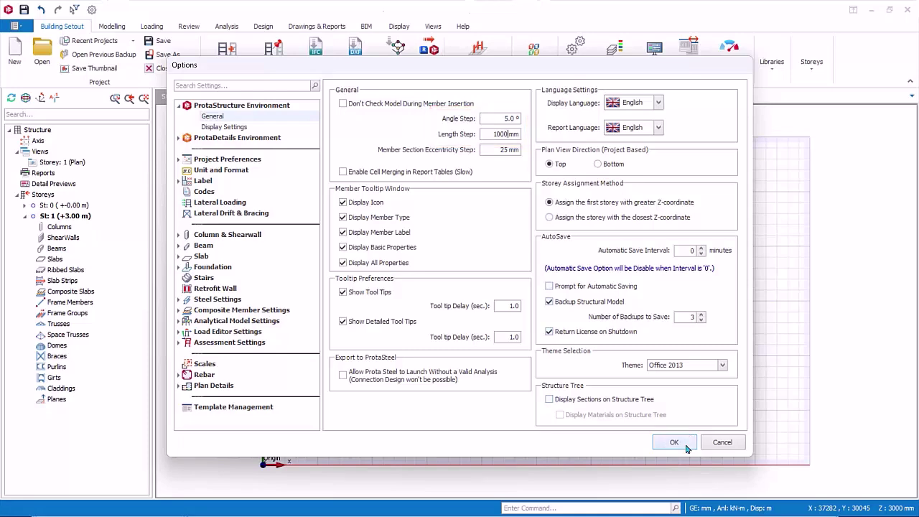
{"action": "left_click", "coordinate": [686, 437]}
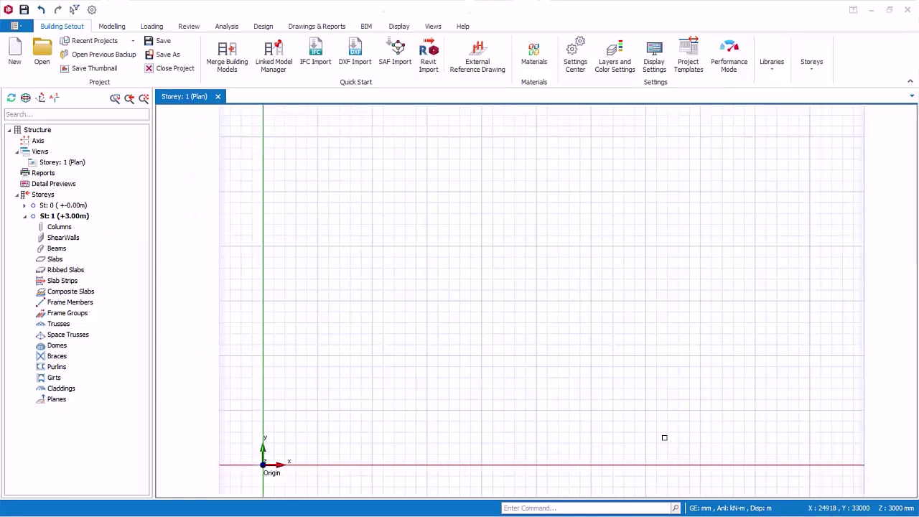
Step: Start the Grid axis tool on the Modelling tab and dock the Axis panel beside the structure tree
{"action": "left_click", "coordinate": [101, 27]}
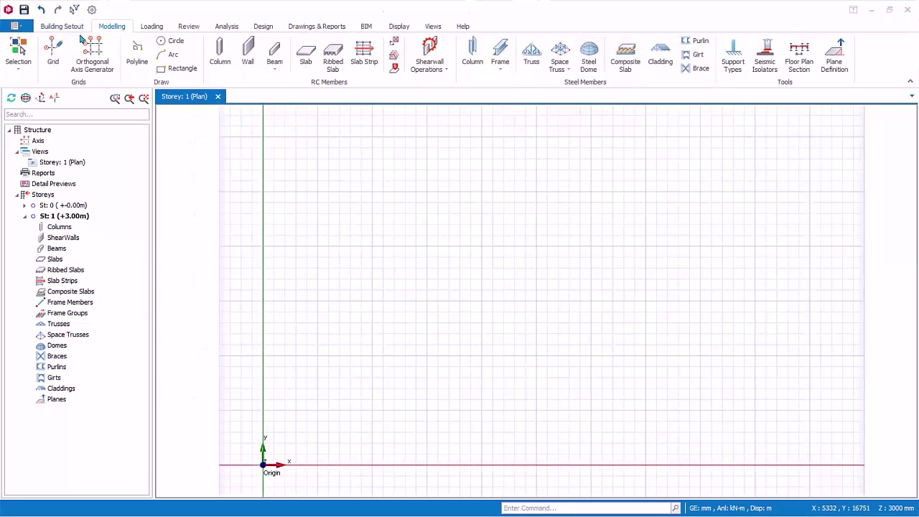
{"action": "left_click", "coordinate": [53, 60]}
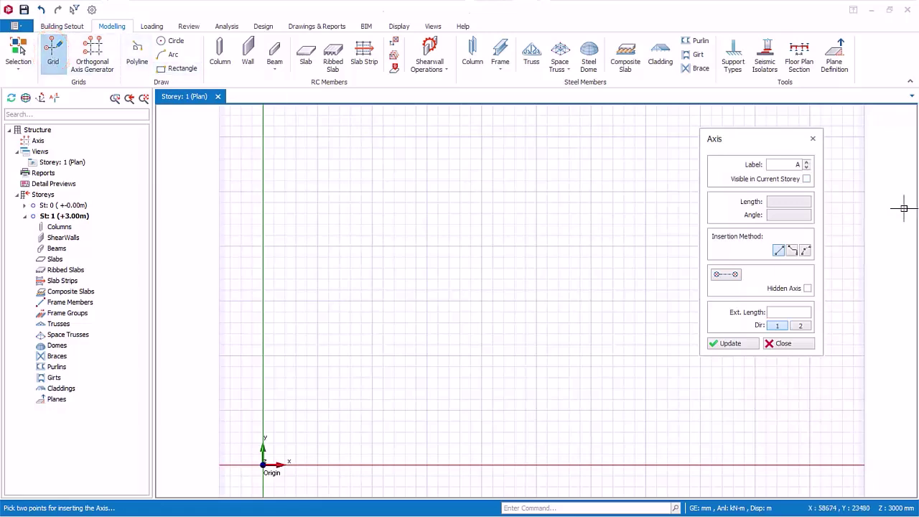
{"action": "mouse_move", "coordinate": [770, 143]}
{"action": "left_mouse_down"}
{"action": "mouse_move", "coordinate": [609, 173]}
{"action": "mouse_move", "coordinate": [354, 165]}
{"action": "mouse_move", "coordinate": [478, 220]}
{"action": "mouse_move", "coordinate": [513, 264]}
{"action": "mouse_move", "coordinate": [508, 291]}
{"action": "mouse_move", "coordinate": [492, 299]}
{"action": "left_mouse_up"}
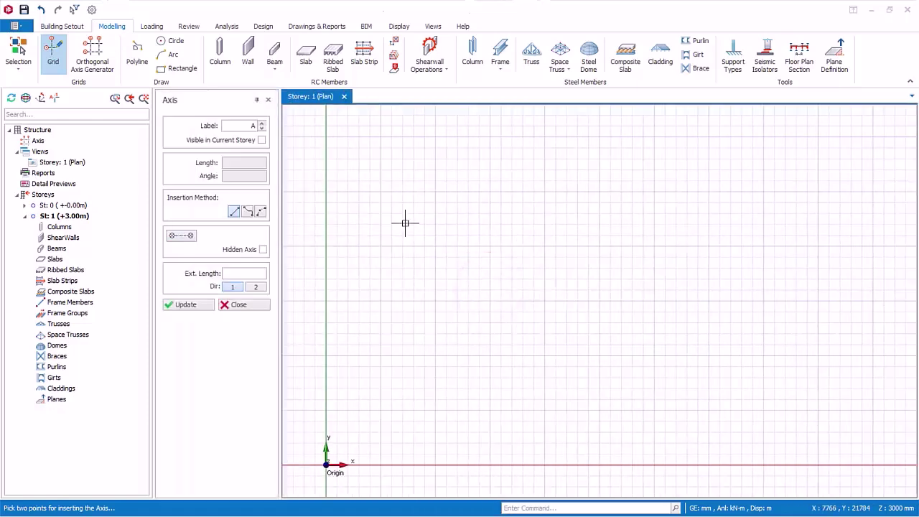
{"action": "left_click_drag", "start_coordinate": [215, 101], "coordinate": [493, 293]}
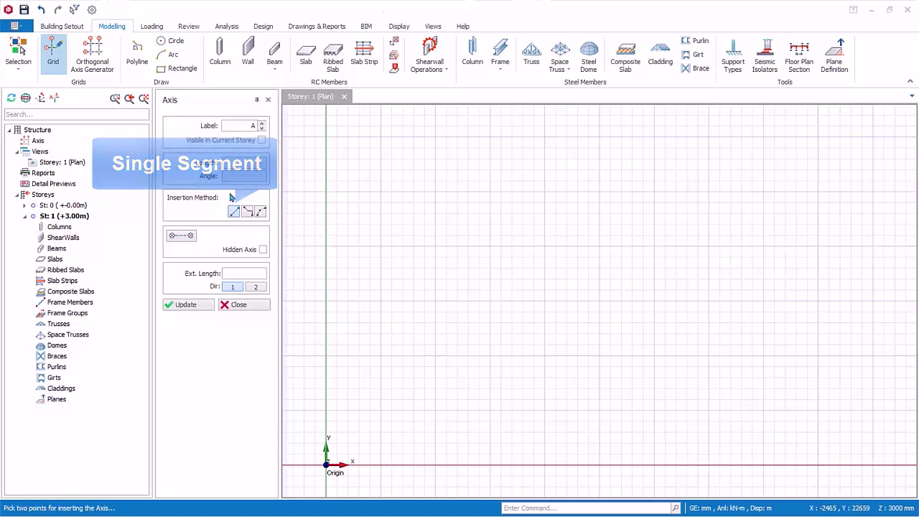
{"action": "scroll", "coordinate": [443, 359], "scroll_direction": "up", "scroll_amount": 3}
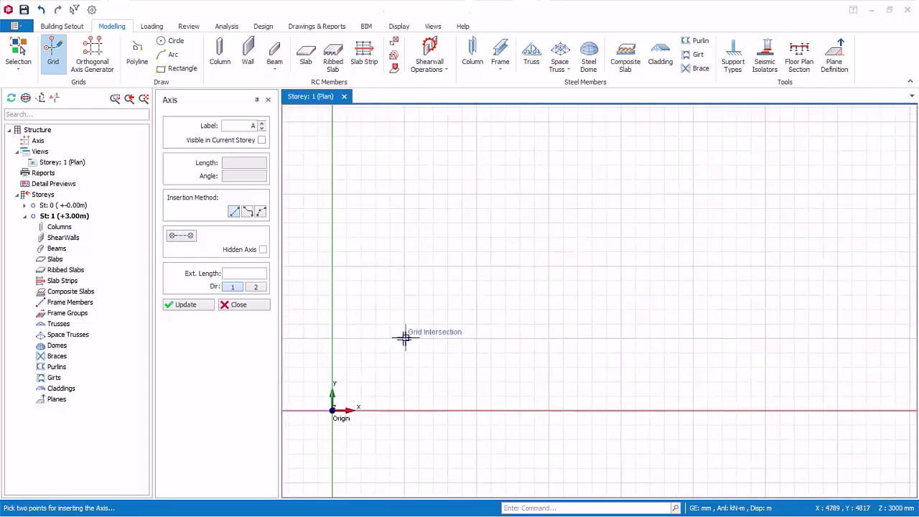
Step: Draw axis A as a 25000 mm horizontal line from a grid intersection, snapping with Ctrl
{"action": "left_click", "coordinate": [405, 338]}
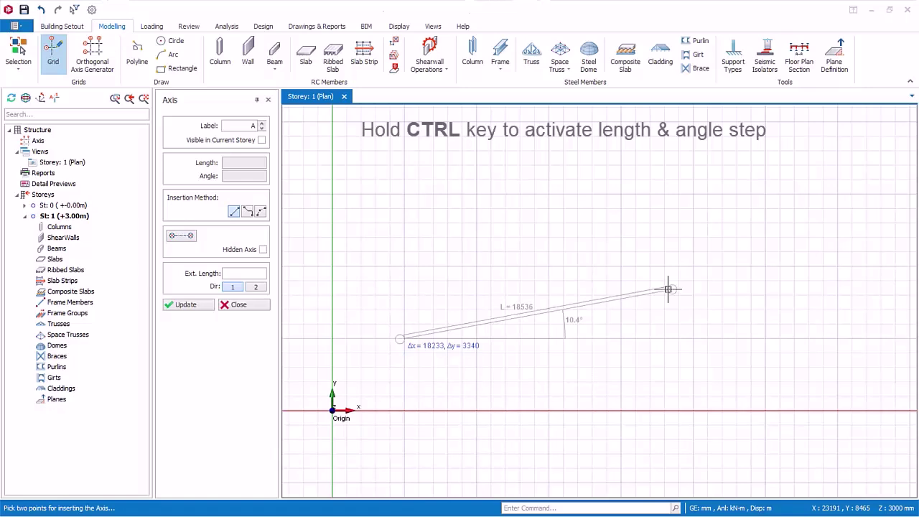
{"action": "key", "text": "ctrl"}
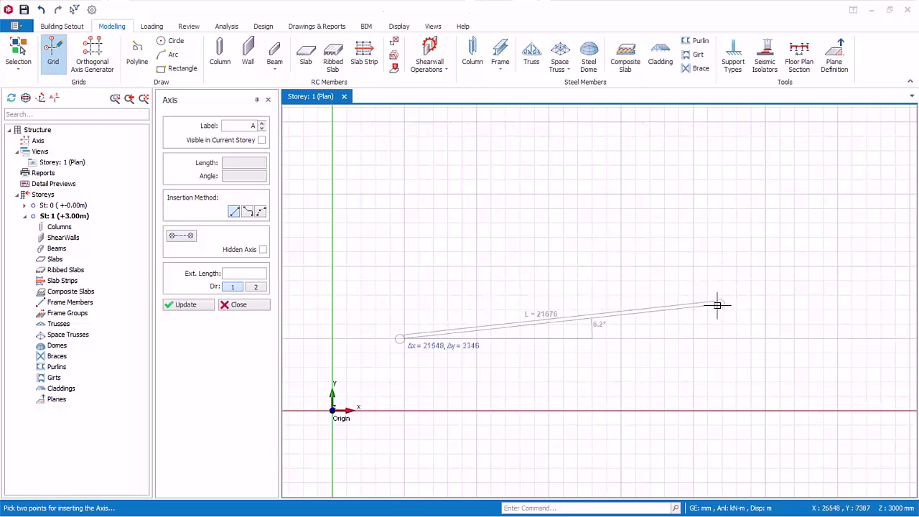
{"action": "left_click", "coordinate": [766, 339]}
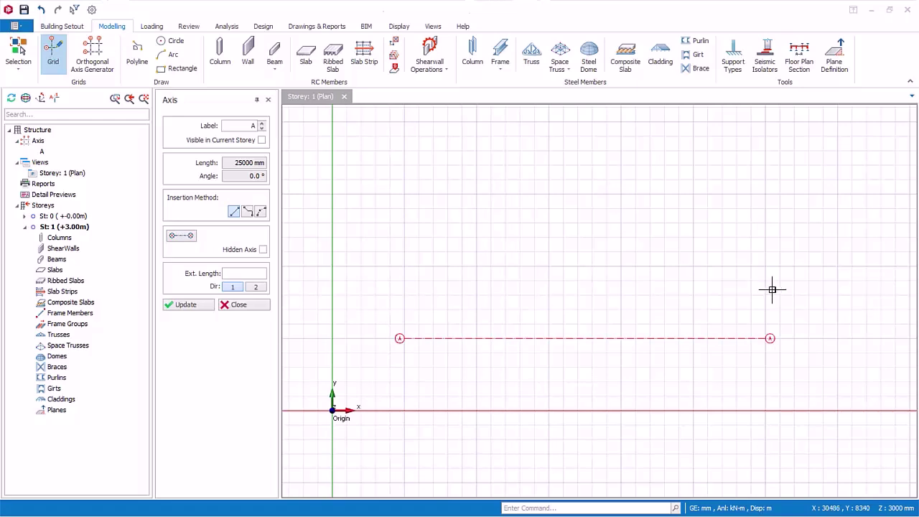
{"action": "left_click", "coordinate": [404, 266]}
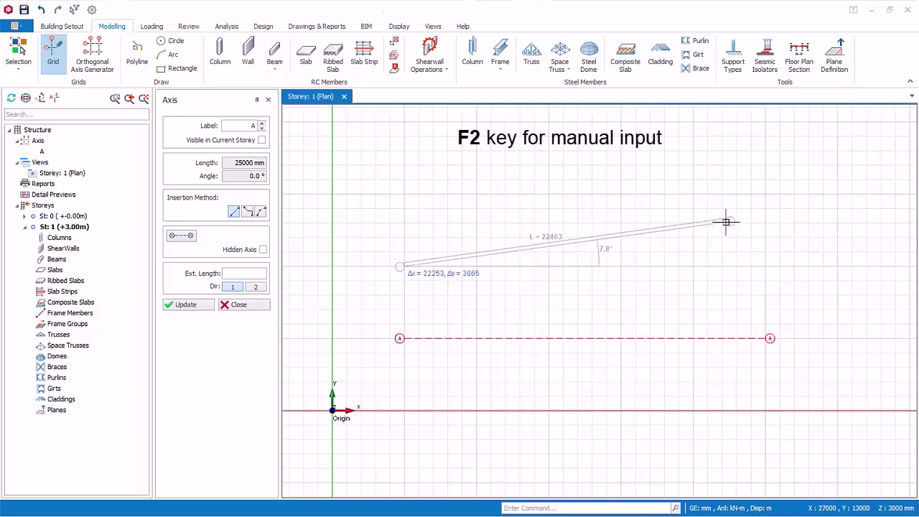
Step: Enter axis B exactly as 20000 mm long at a 5° angle
{"action": "key", "text": "F2"}
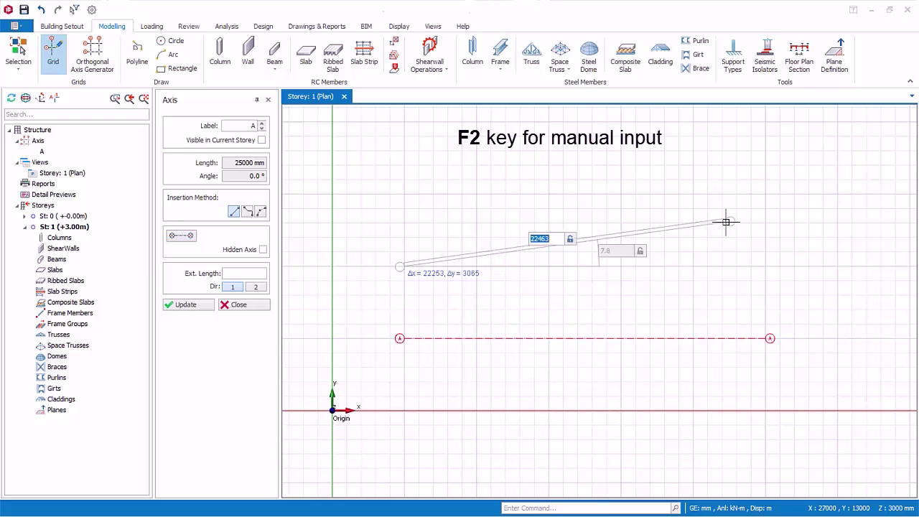
{"action": "type", "text": "20000"}
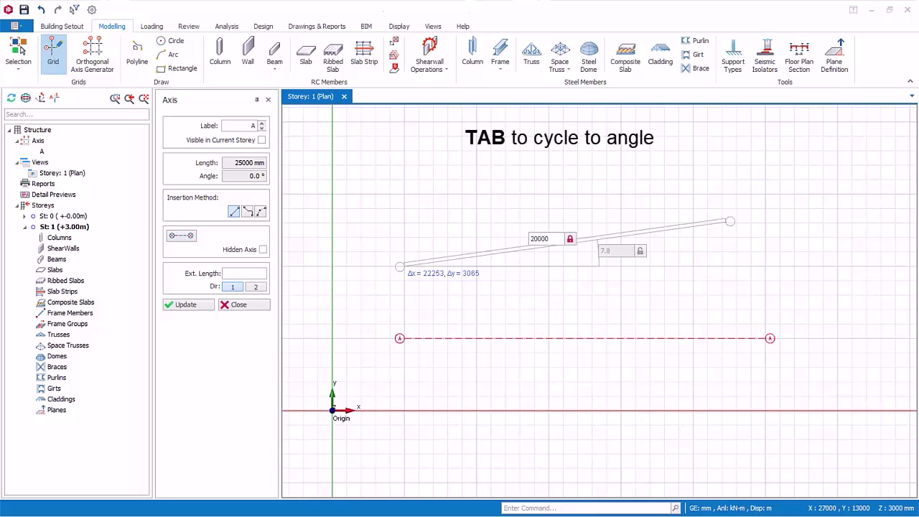
{"action": "key", "text": "Tab"}
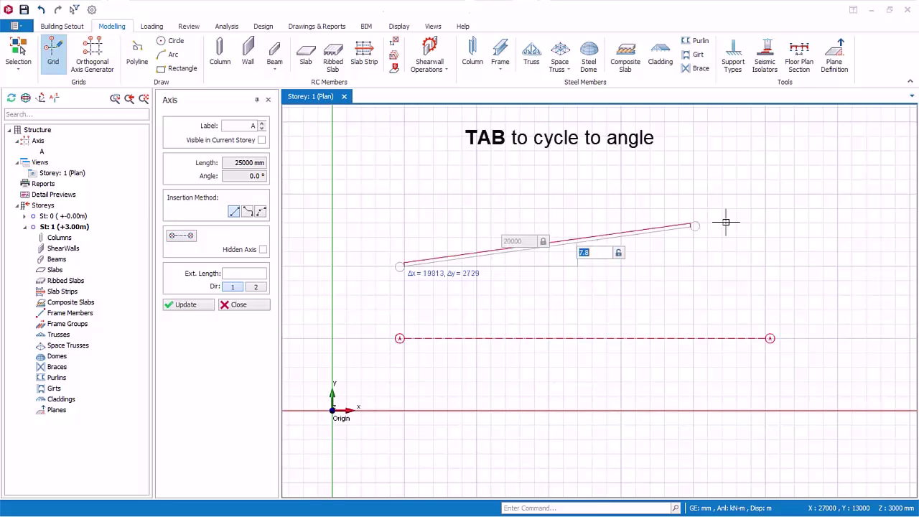
{"action": "type", "text": "5"}
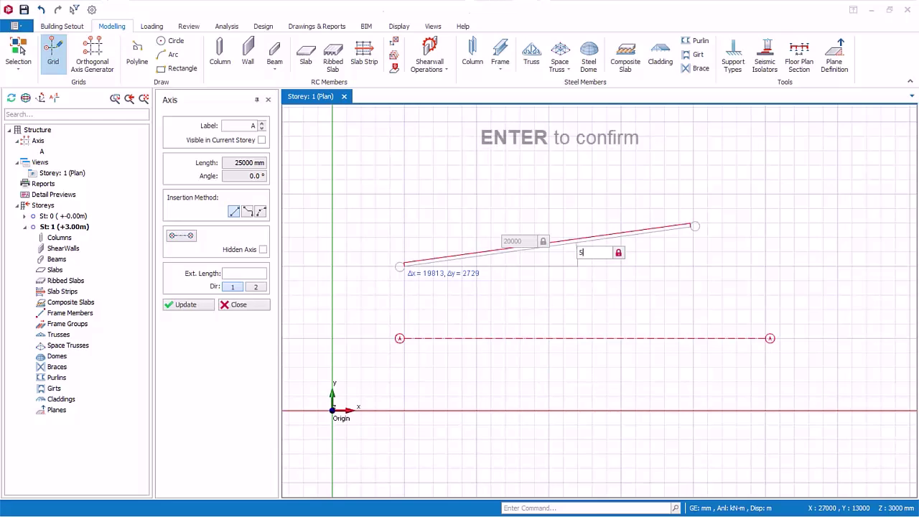
{"action": "key", "text": "Return"}
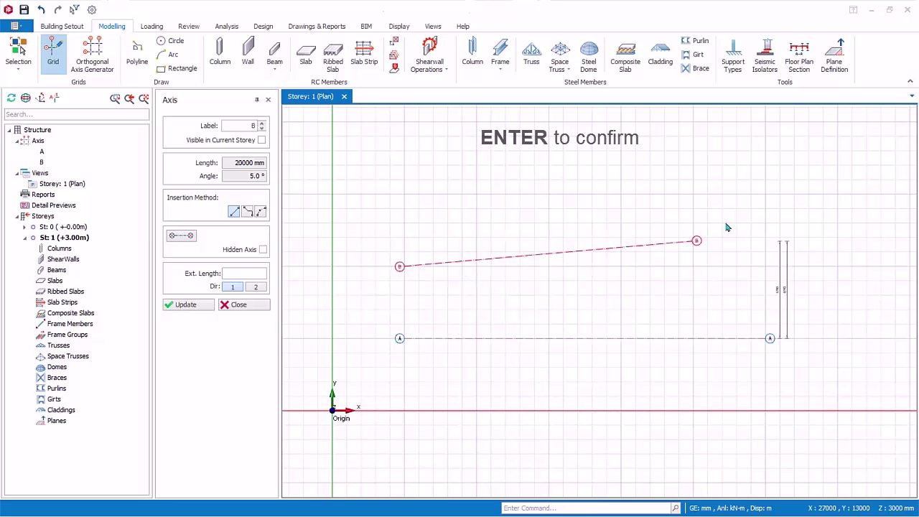
Step: Draw axis C from a new start point to the typed end offset 20000,1000
{"action": "middle_click_drag", "start_coordinate": [611, 220], "coordinate": [610, 272]}
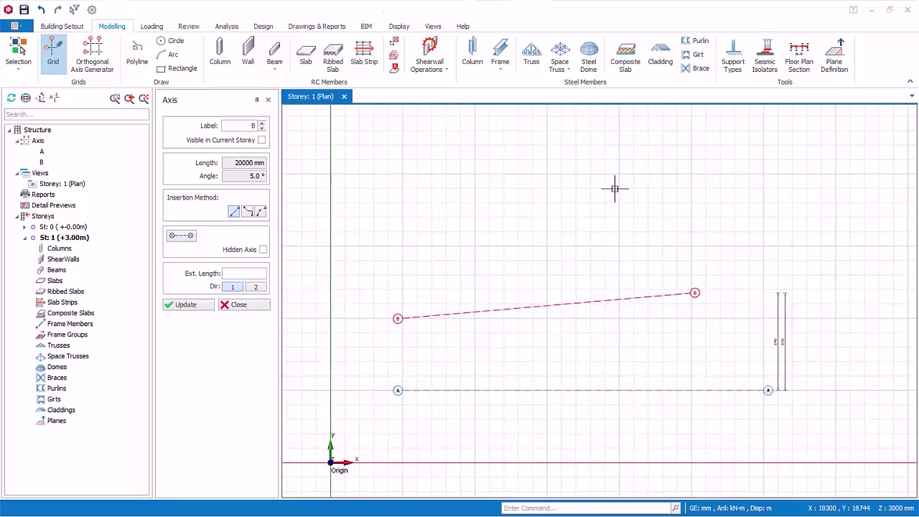
{"action": "left_click", "coordinate": [402, 248]}
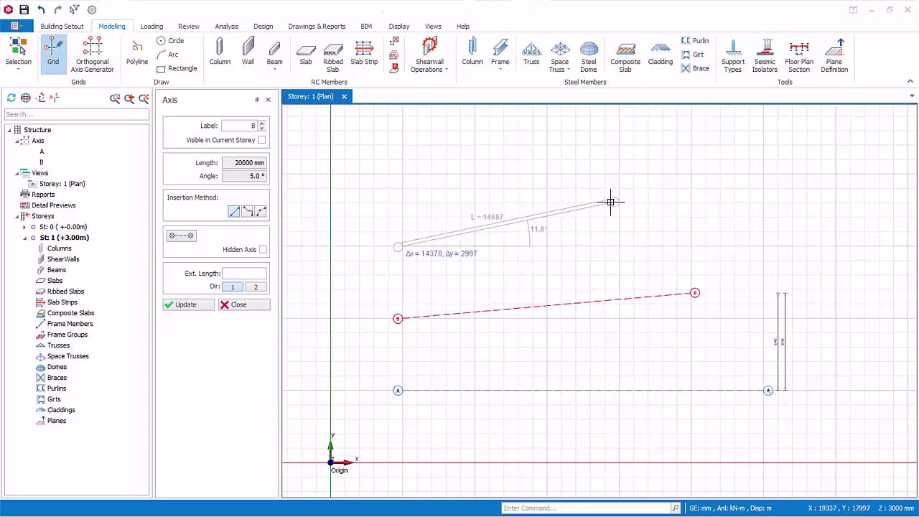
{"action": "key", "text": "F2"}
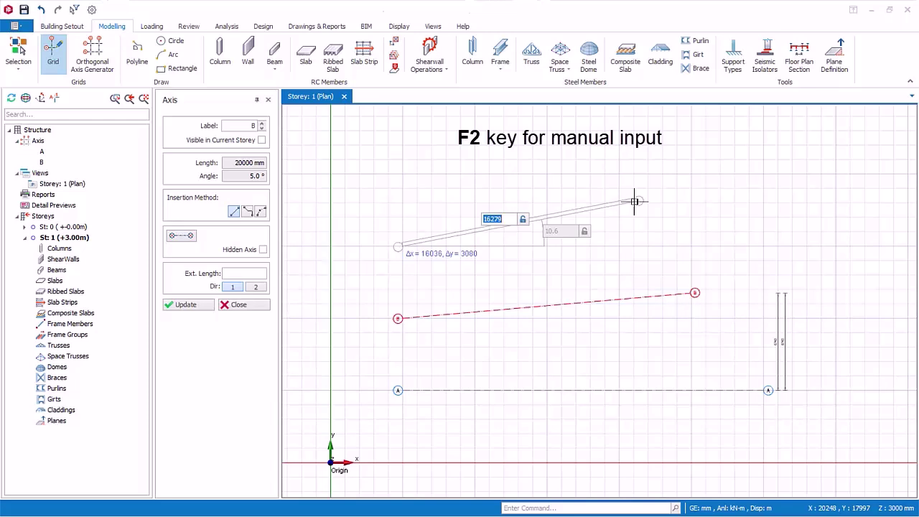
{"action": "type", "text": "2"}
{"action": "type", "text": "0000,"}
{"action": "type", "text": "1000"}
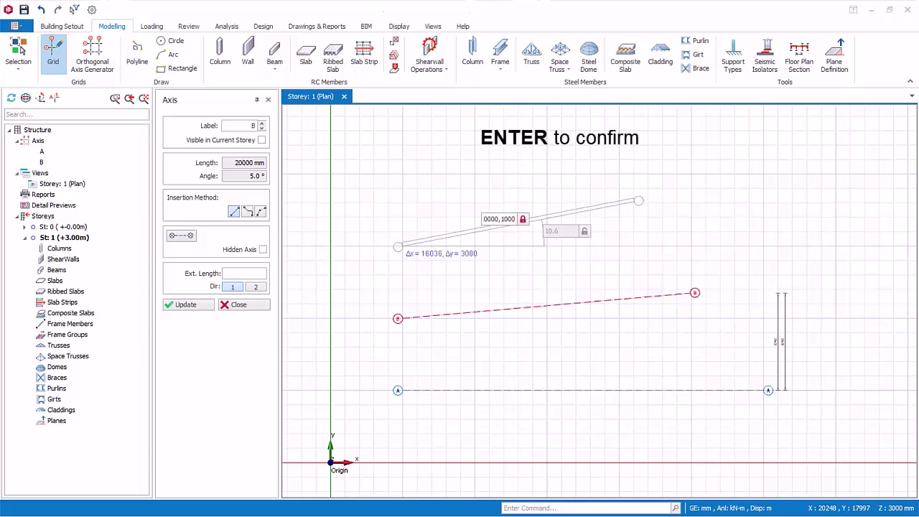
{"action": "key", "text": "Return"}
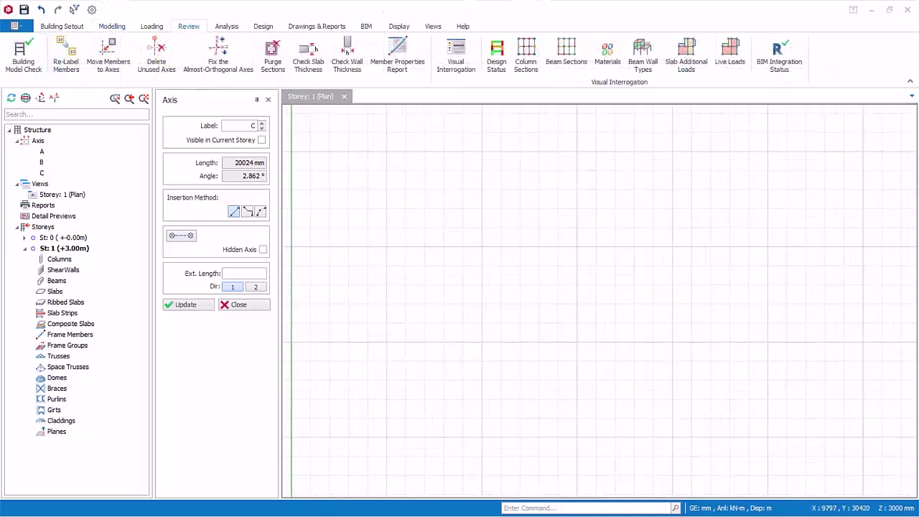
Step: Draw bent multi-segment axis D across the grid, with a 21213 mm, 45° first leg
{"action": "left_click", "coordinate": [247, 212]}
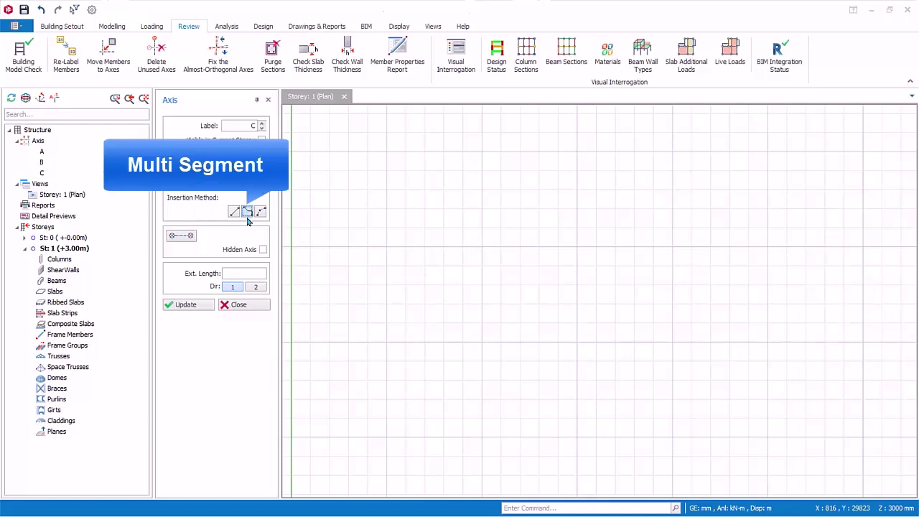
{"action": "left_click", "coordinate": [387, 343]}
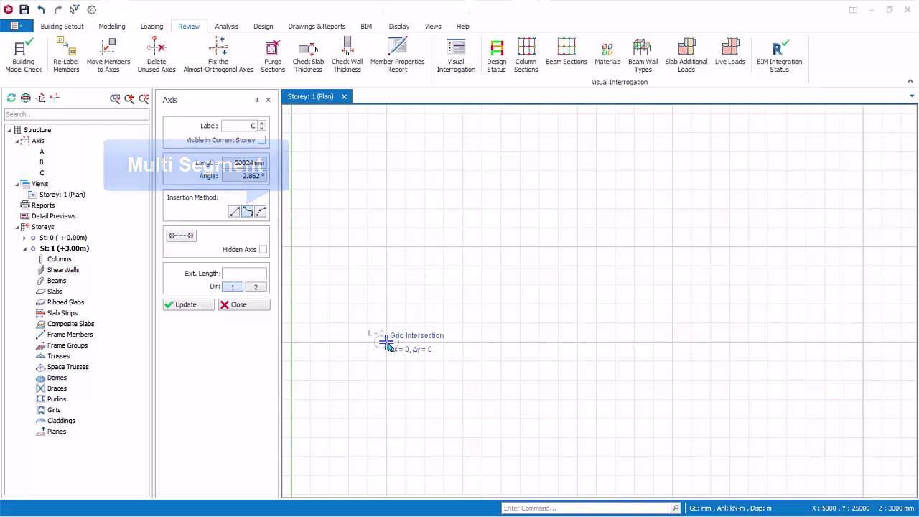
{"action": "left_click", "coordinate": [482, 246]}
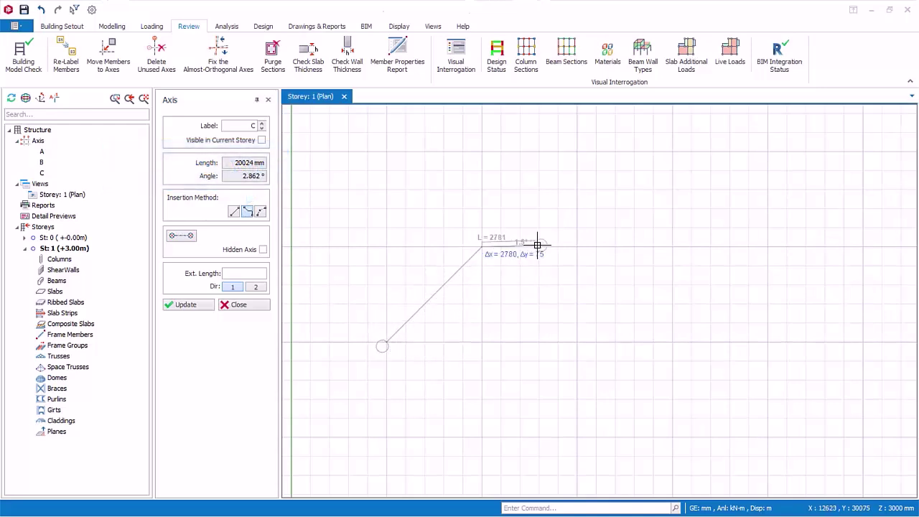
{"action": "left_click", "coordinate": [672, 246]}
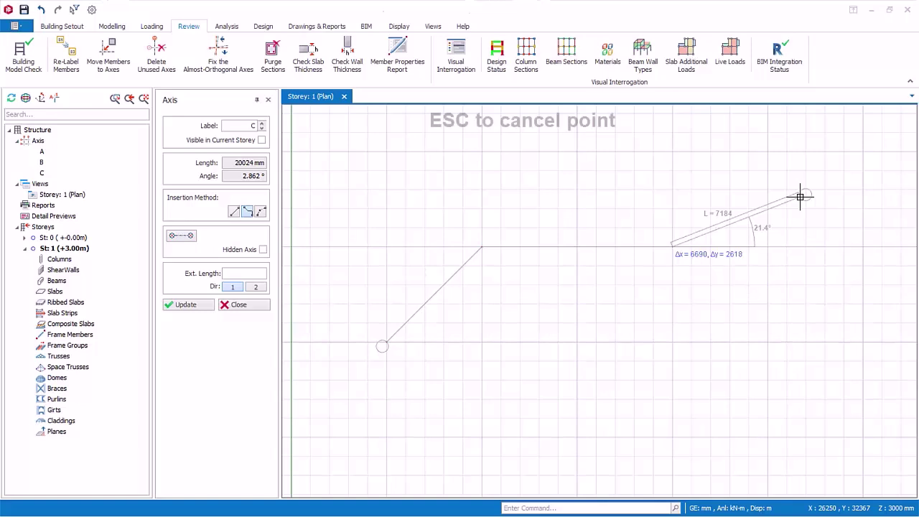
{"action": "key", "text": "Escape"}
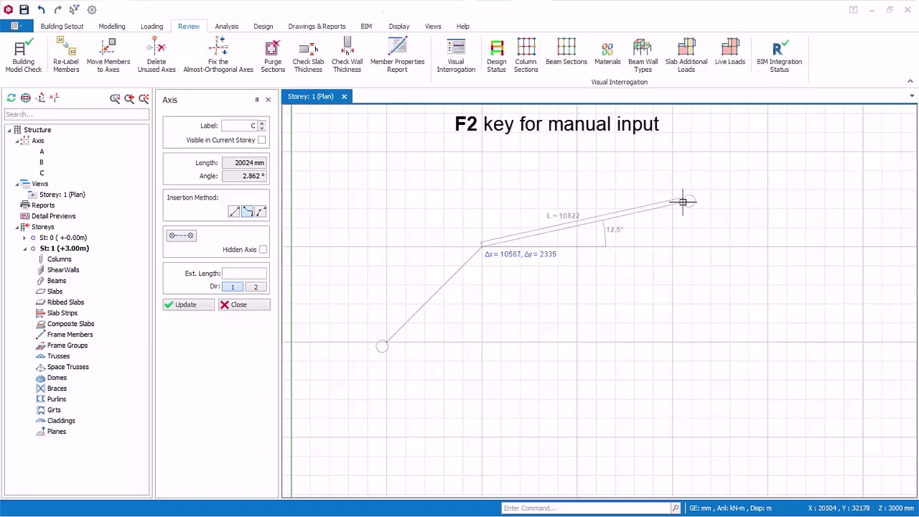
{"action": "key", "text": "F2"}
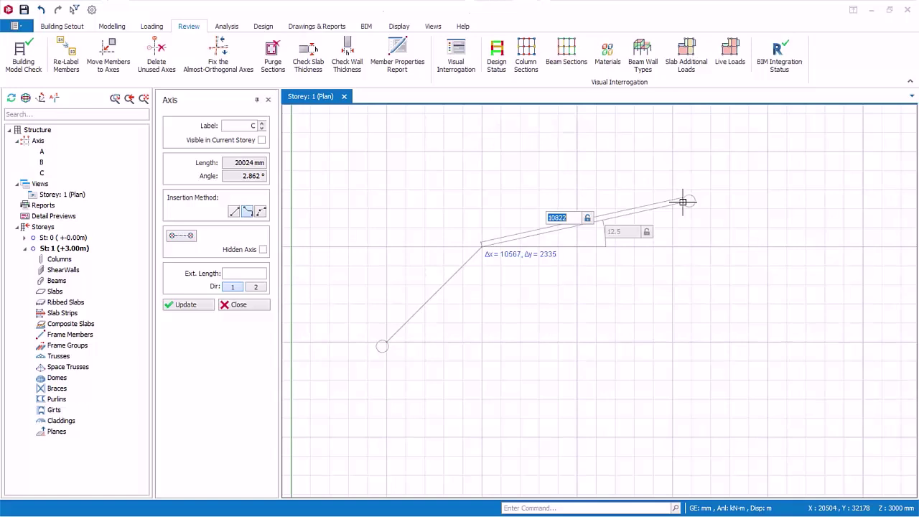
{"action": "key", "text": "Tab"}
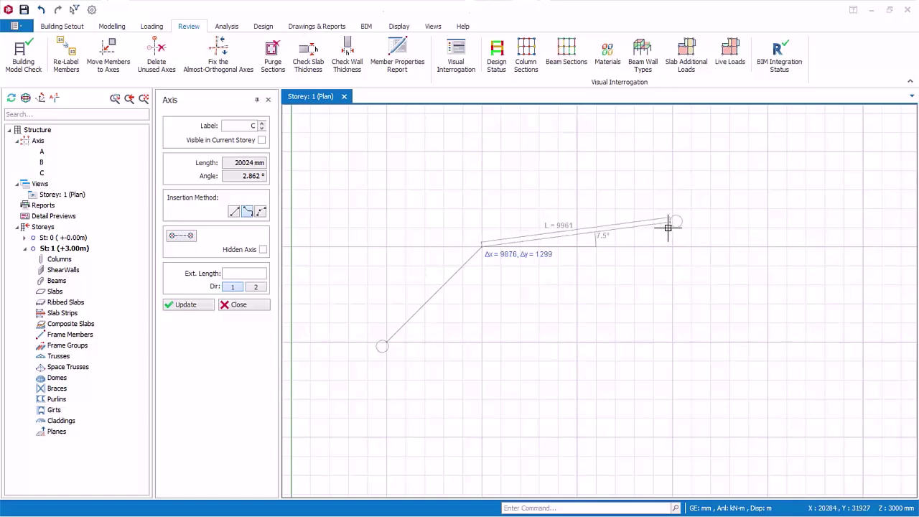
{"action": "left_click", "coordinate": [673, 248]}
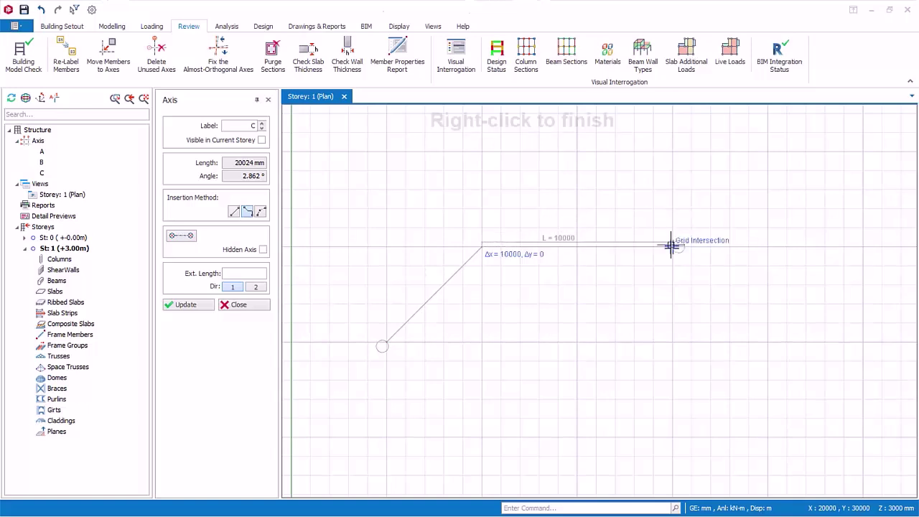
{"action": "left_click", "coordinate": [767, 342]}
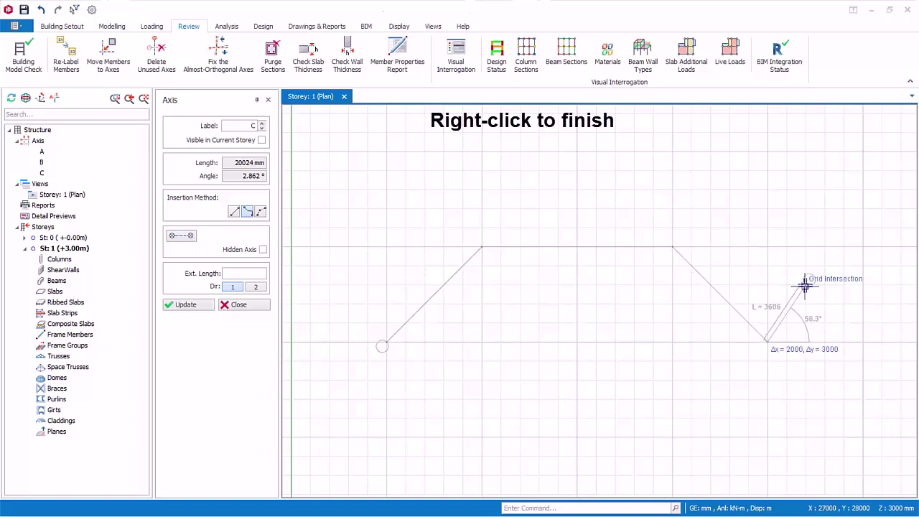
{"action": "right_click", "coordinate": [804, 283]}
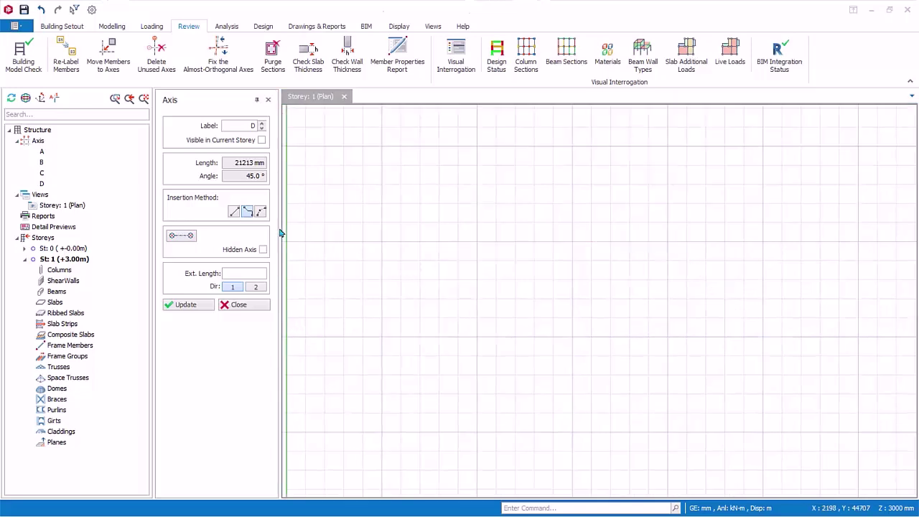
{"action": "left_click", "coordinate": [260, 215]}
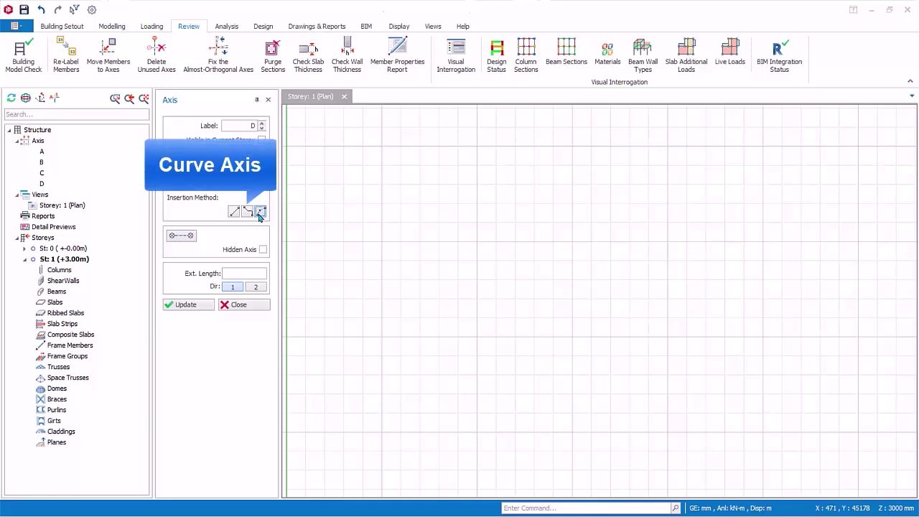
Step: Draw curved axis E between two grid points with a 3000 mm arc height
{"action": "left_click", "coordinate": [380, 338]}
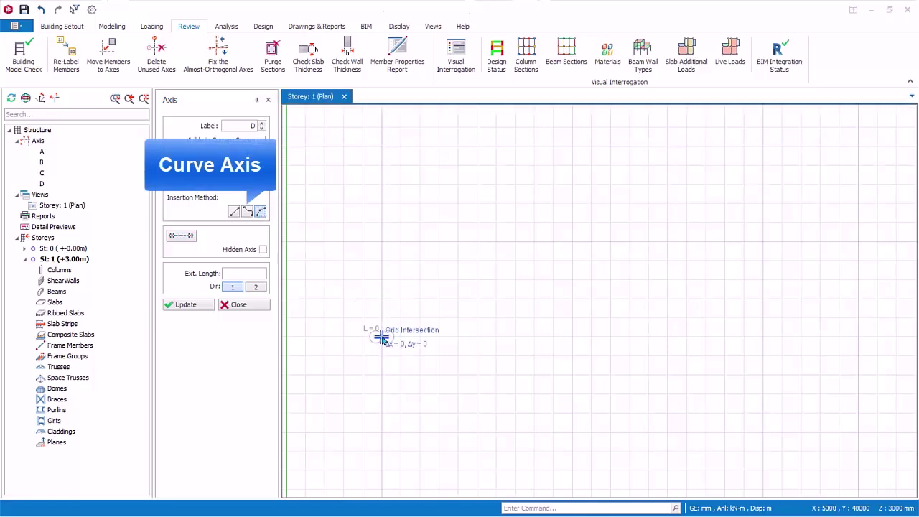
{"action": "left_click", "coordinate": [669, 336]}
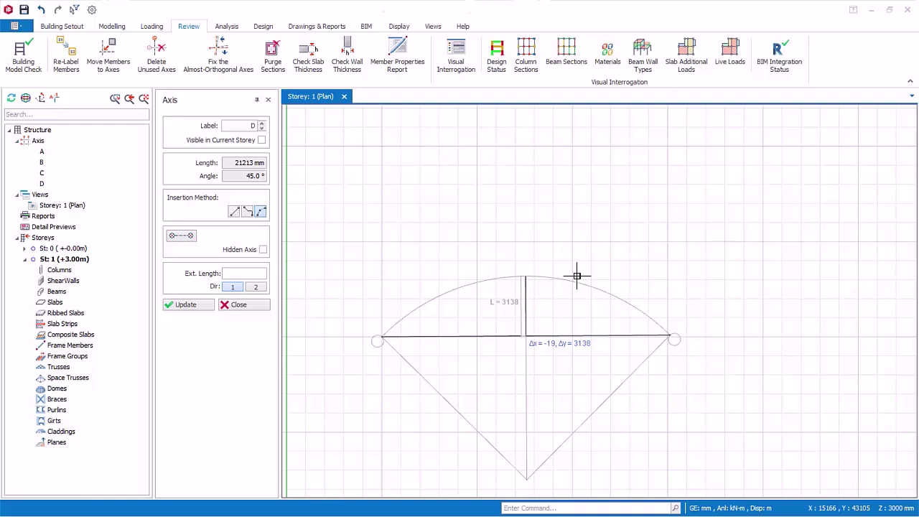
{"action": "key", "text": "F2"}
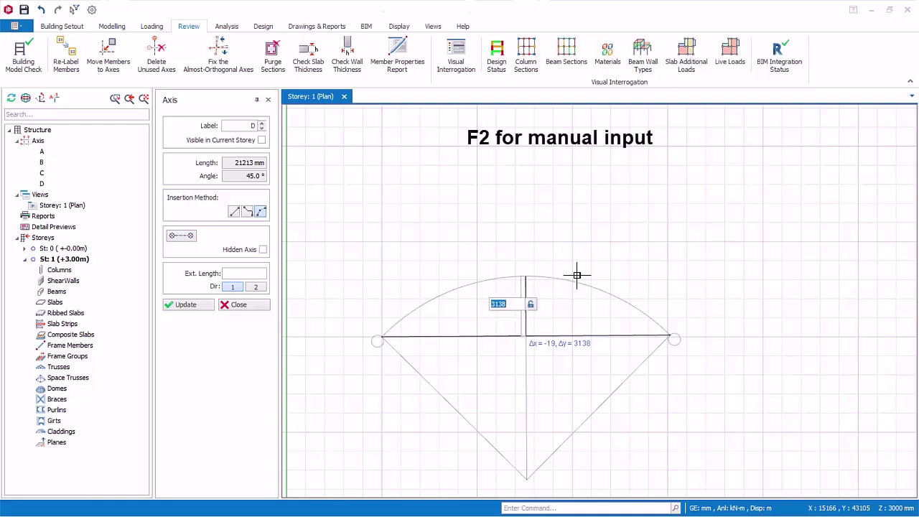
{"action": "type", "text": "3000"}
{"action": "key", "text": "Return"}
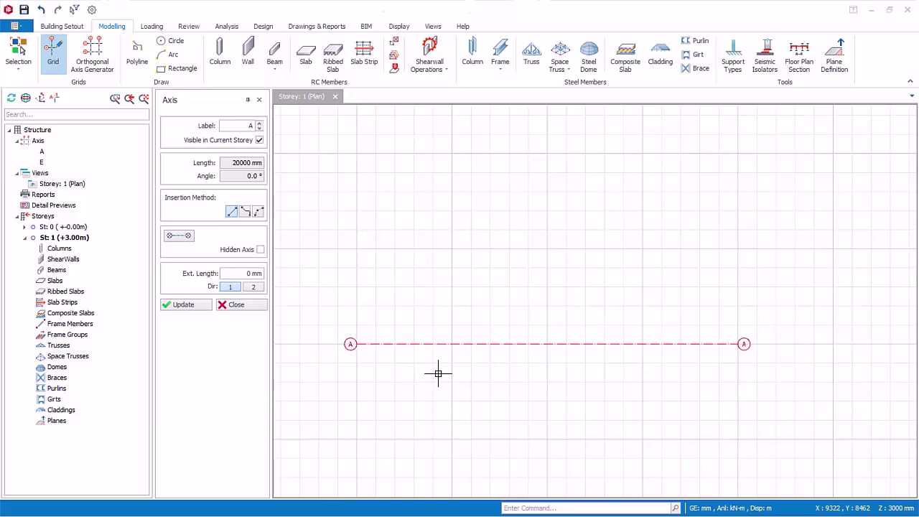
Step: Close the Axis panel, select axis A and bring up its editing menu
{"action": "left_click", "coordinate": [240, 304]}
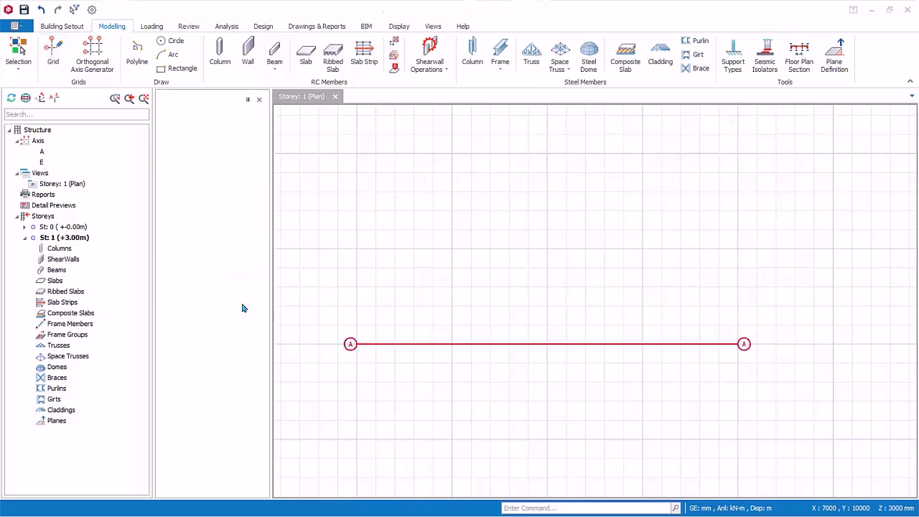
{"action": "mouse_move", "coordinate": [467, 345]}
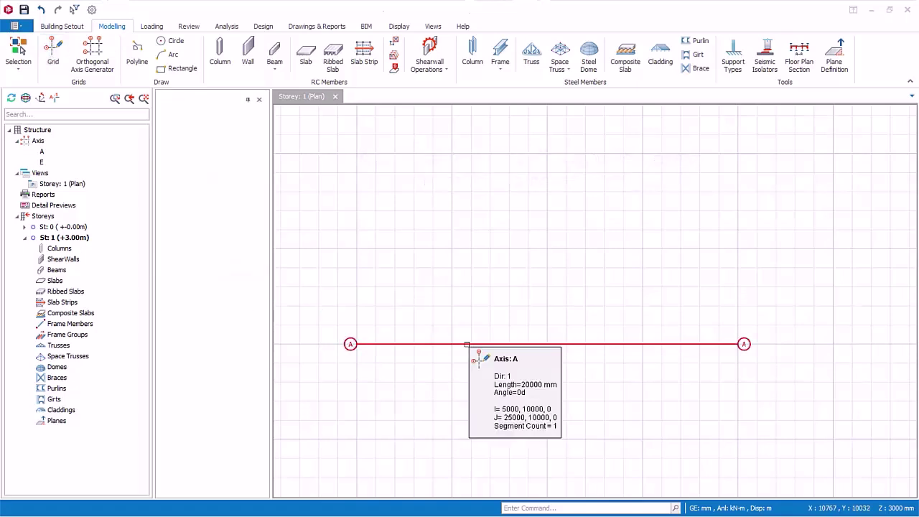
{"action": "left_click", "coordinate": [619, 344]}
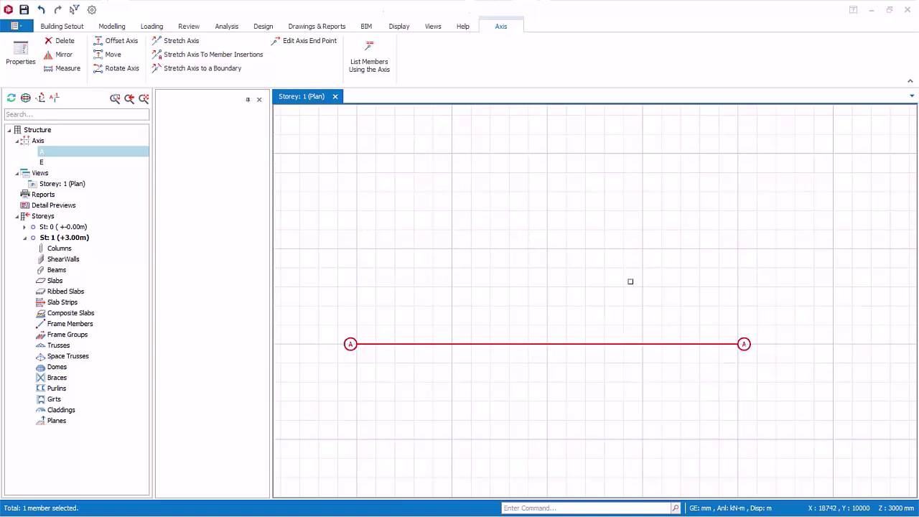
{"action": "right_click", "coordinate": [628, 248]}
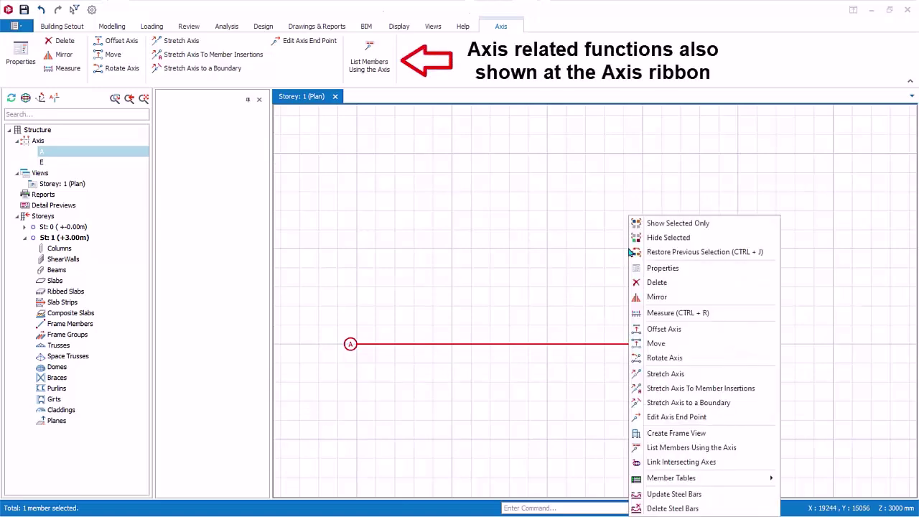
Step: Offset axis A upward to create axis B, then axis C 3000 mm above B
{"action": "left_click", "coordinate": [662, 332]}
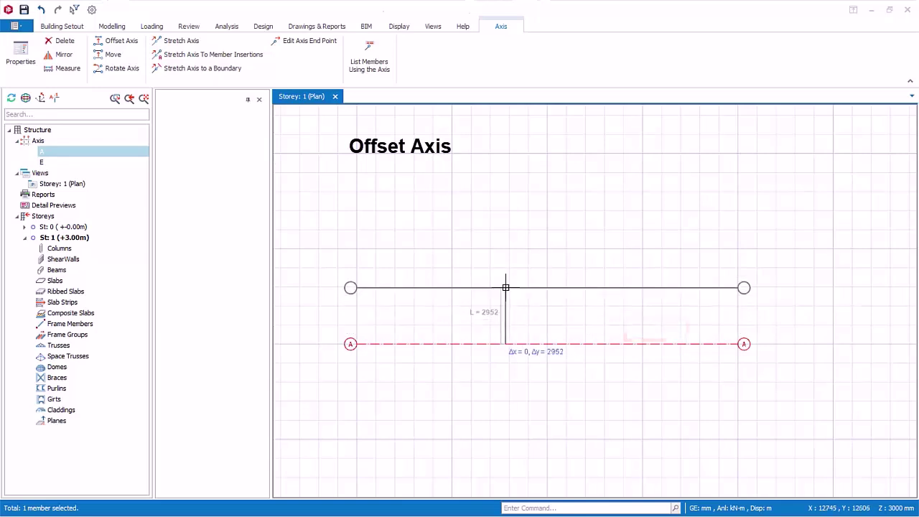
{"action": "left_click", "coordinate": [548, 286]}
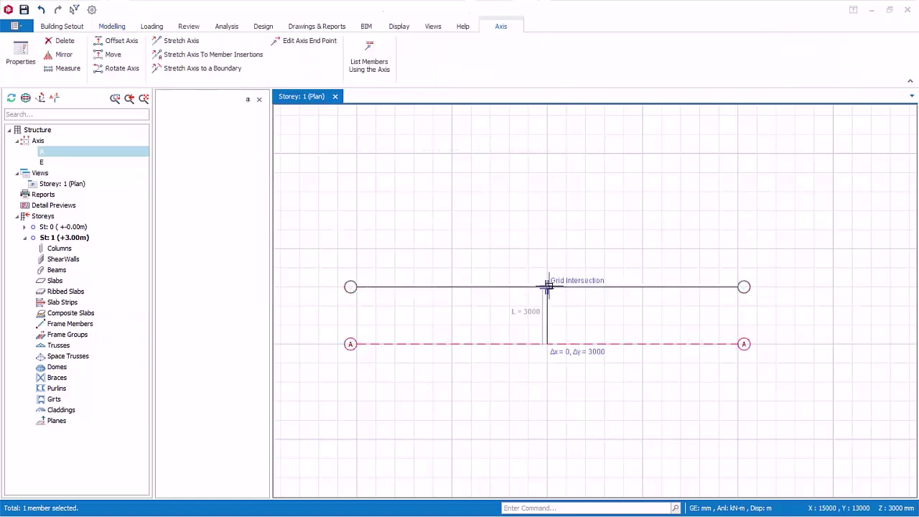
{"action": "left_click", "coordinate": [548, 286]}
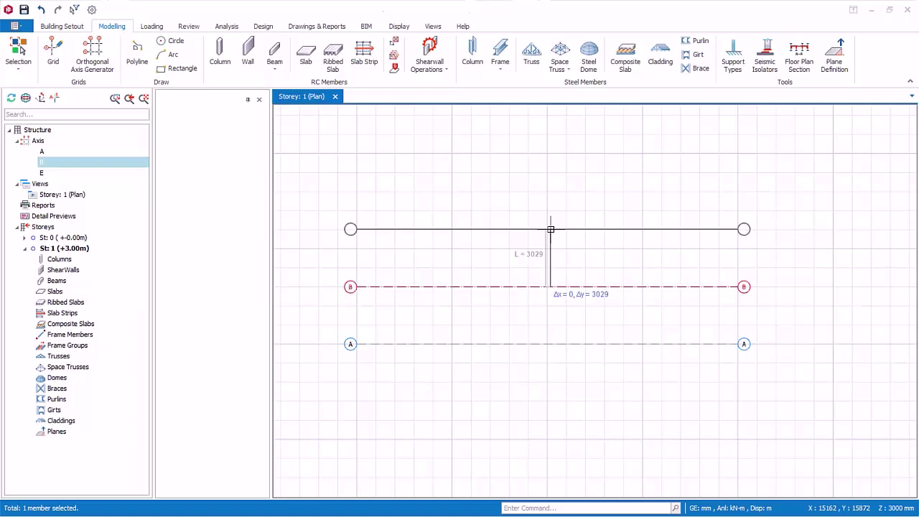
{"action": "key", "text": "F2"}
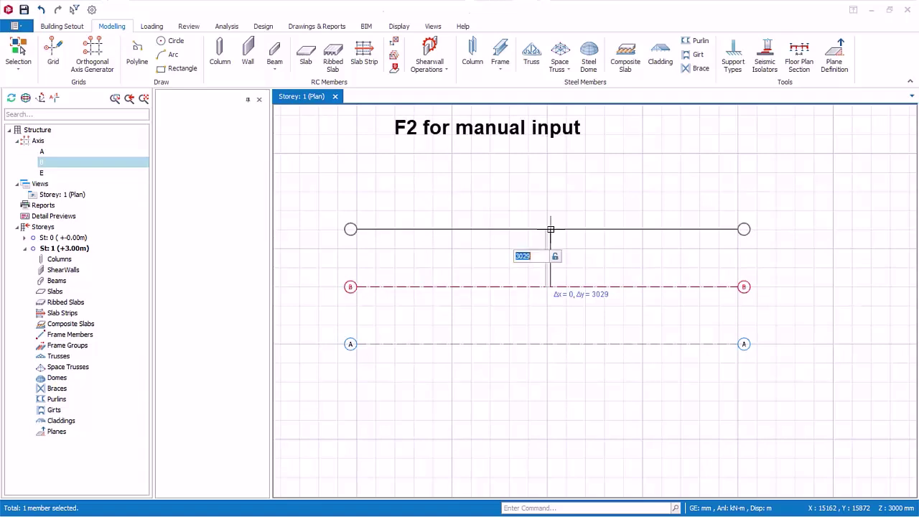
{"action": "type", "text": "3"}
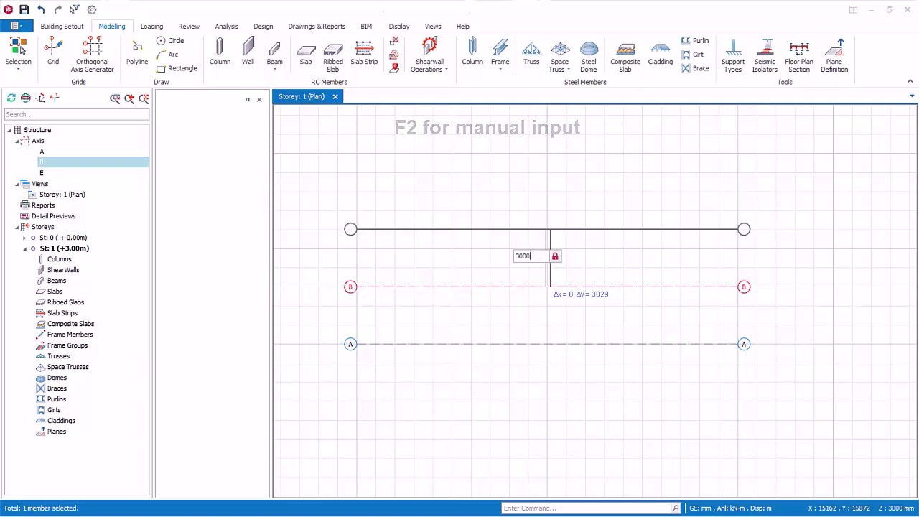
{"action": "key", "text": "Return"}
{"action": "key", "text": "Return"}
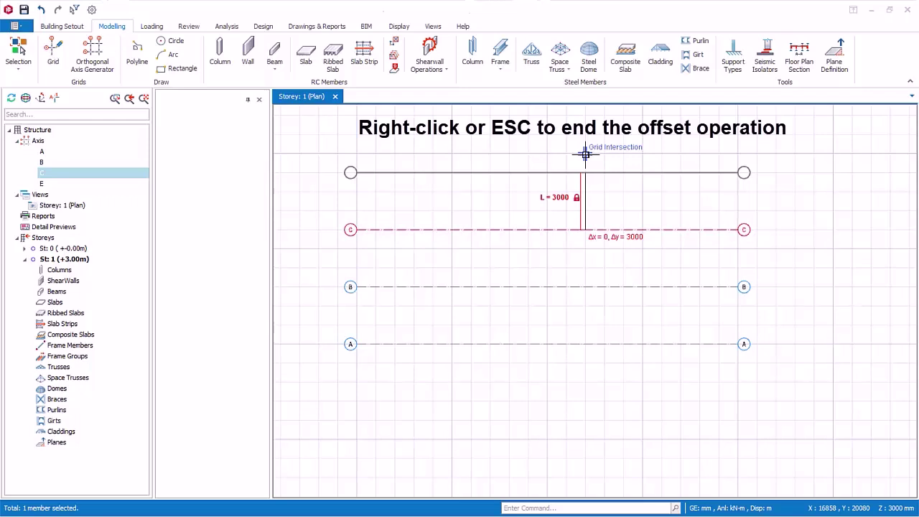
{"action": "right_click", "coordinate": [585, 155]}
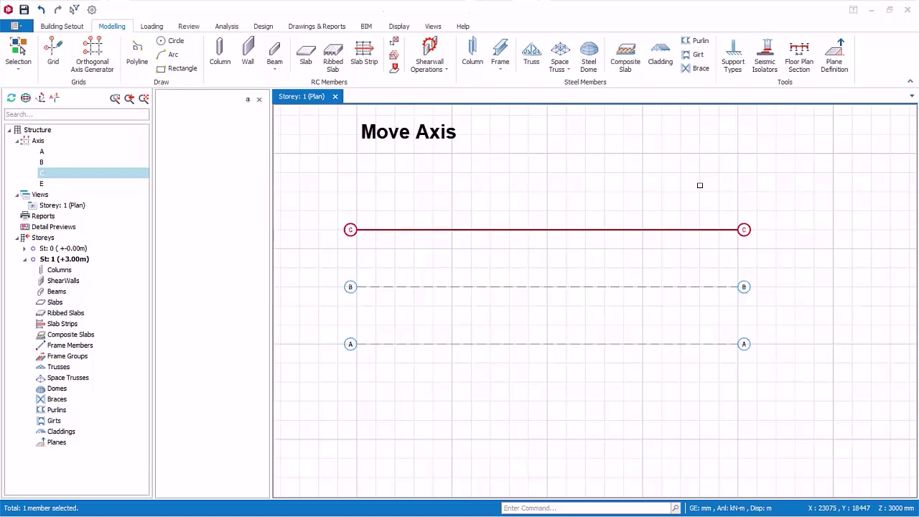
Step: Move axis C up 3000 mm onto the top grid line using a typed distance
{"action": "middle_click_drag", "start_coordinate": [658, 202], "coordinate": [663, 263]}
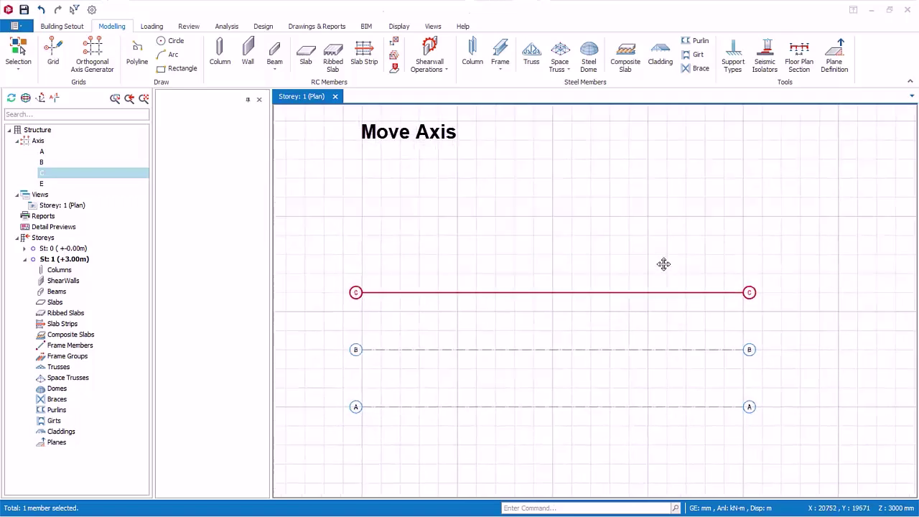
{"action": "right_click", "coordinate": [528, 263]}
{"action": "left_click", "coordinate": [554, 129]}
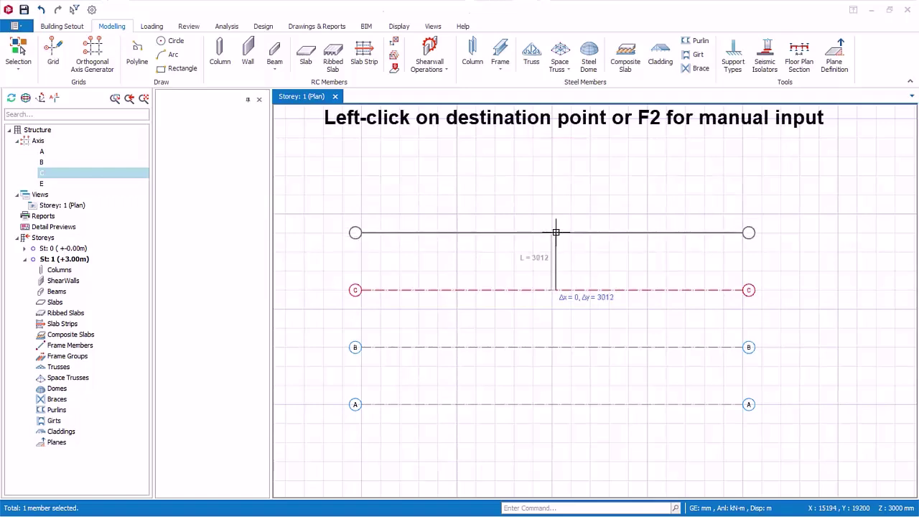
{"action": "key", "text": "F2"}
{"action": "type", "text": "3000"}
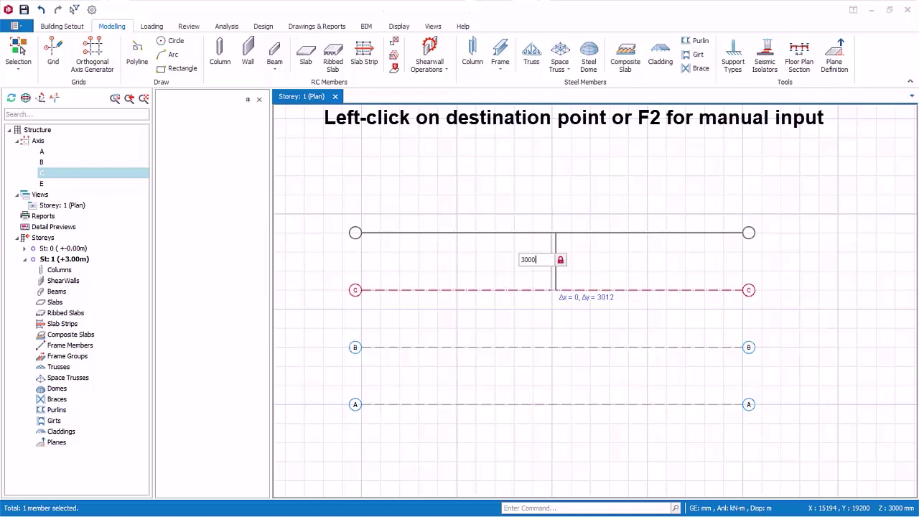
{"action": "key", "text": "Return"}
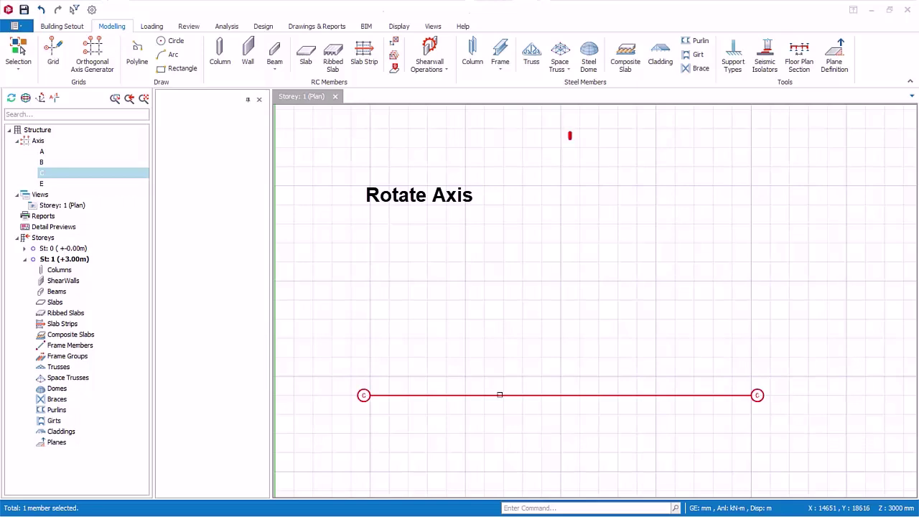
Step: Rotate axis C by 5° about its left end point, entering the angle numerically
{"action": "right_click", "coordinate": [573, 299]}
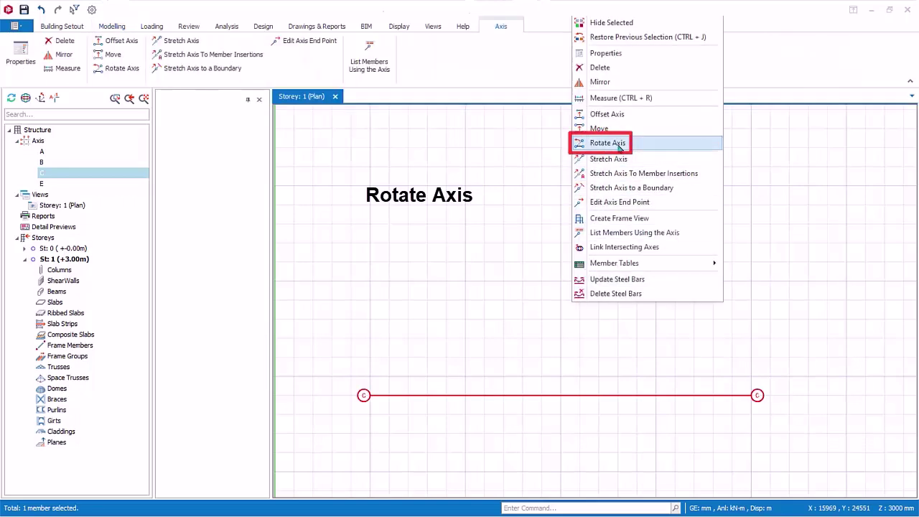
{"action": "left_click", "coordinate": [619, 144]}
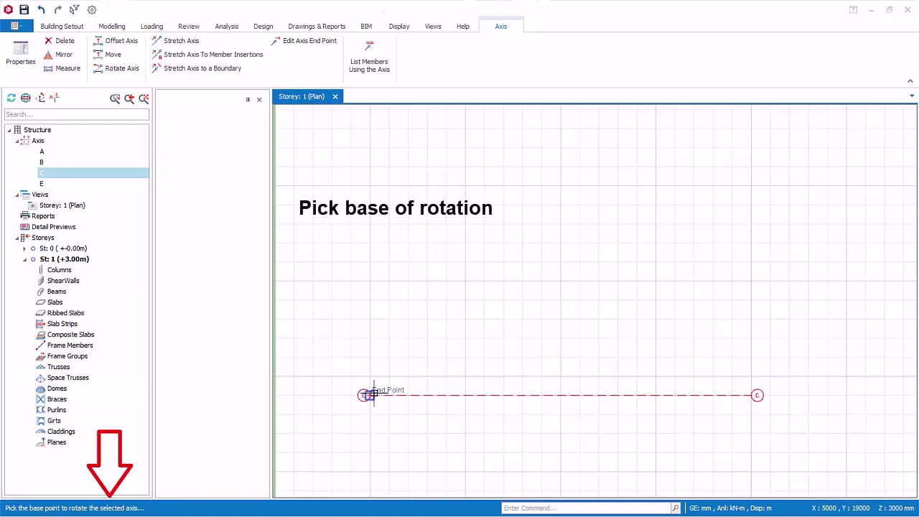
{"action": "left_click", "coordinate": [372, 395]}
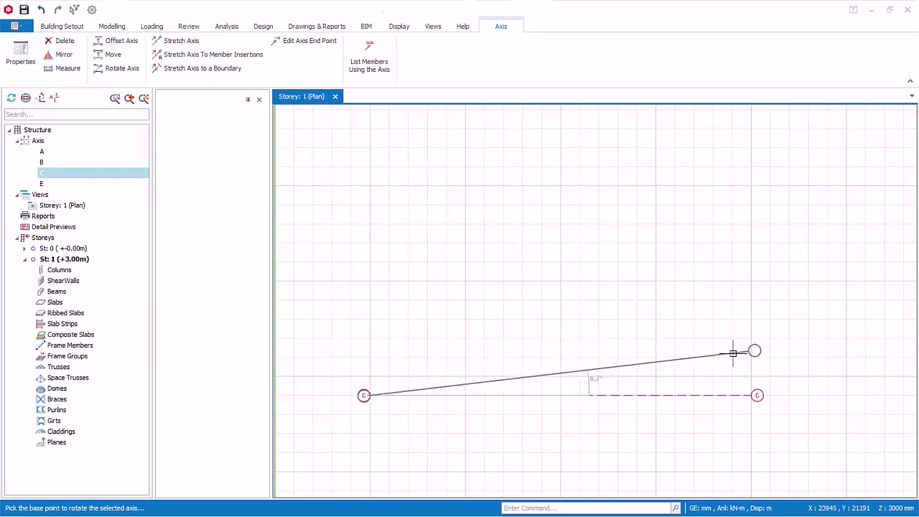
{"action": "key", "text": "F2"}
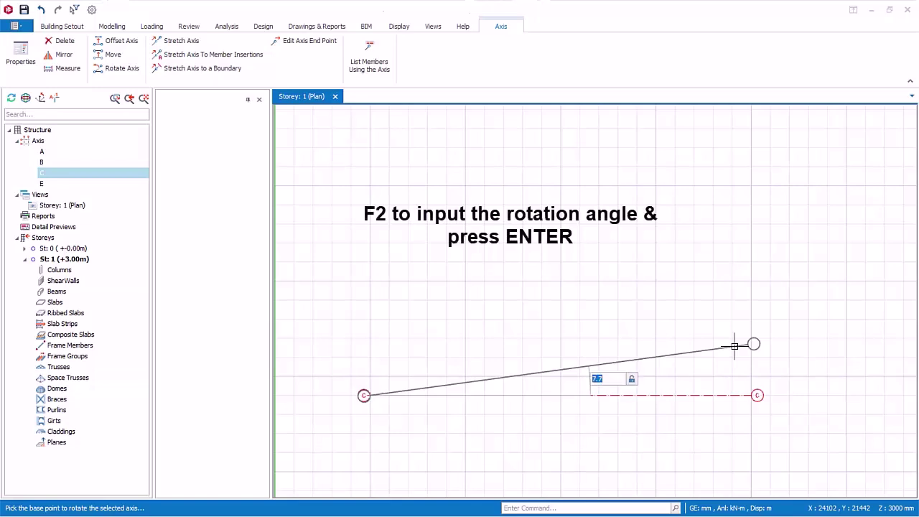
{"action": "type", "text": "5"}
{"action": "key", "text": "Return"}
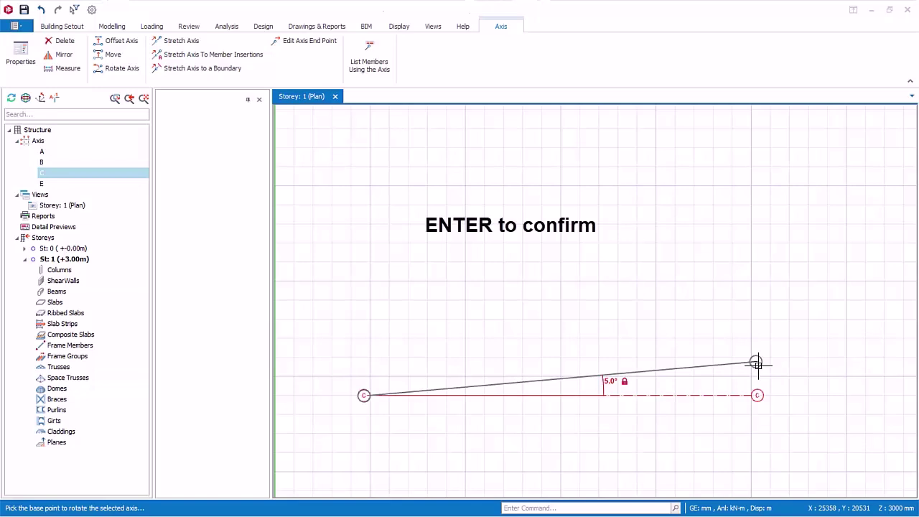
{"action": "key", "text": "Return"}
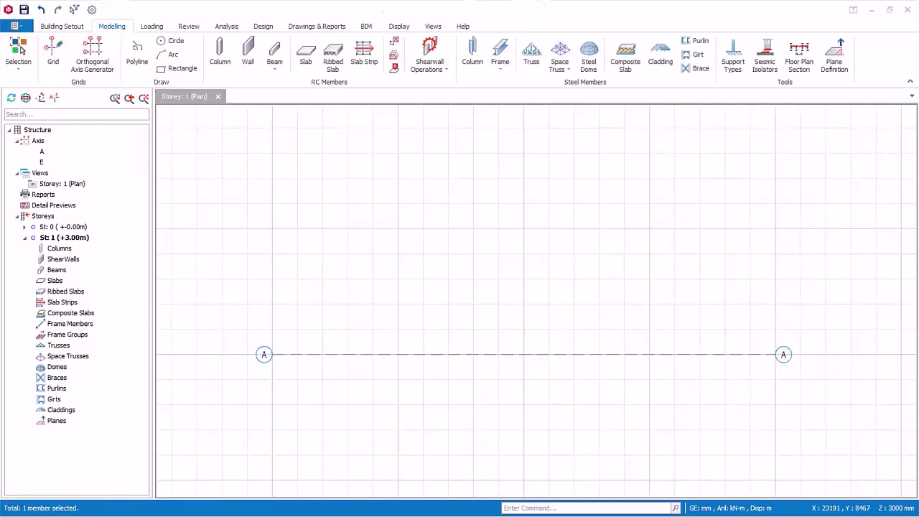
Step: Stretch axis A's right end outward to a new point, lengthening the axis
{"action": "left_click", "coordinate": [538, 353]}
{"action": "right_click", "coordinate": [537, 353]}
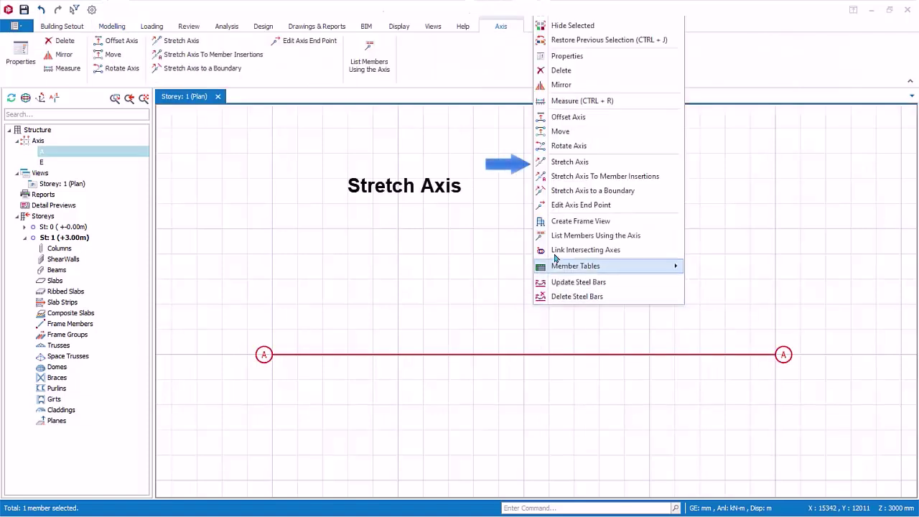
{"action": "left_click", "coordinate": [570, 162]}
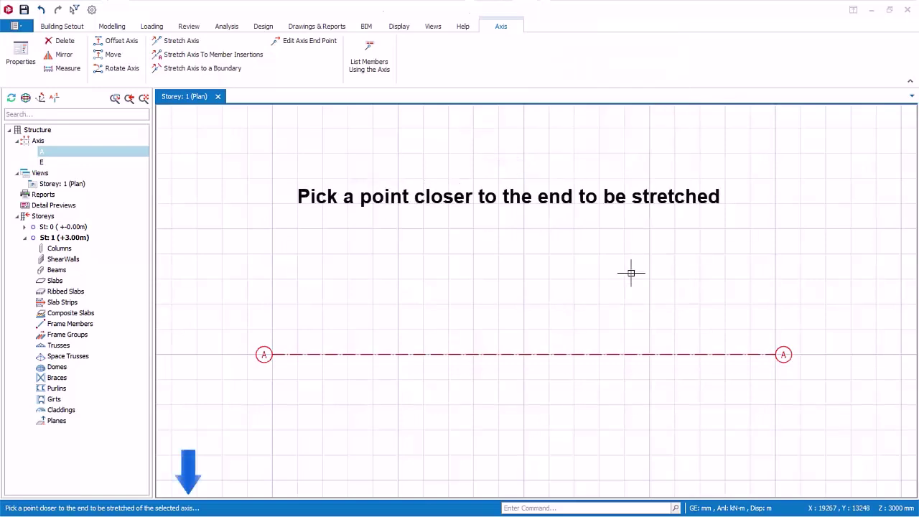
{"action": "left_click", "coordinate": [775, 354]}
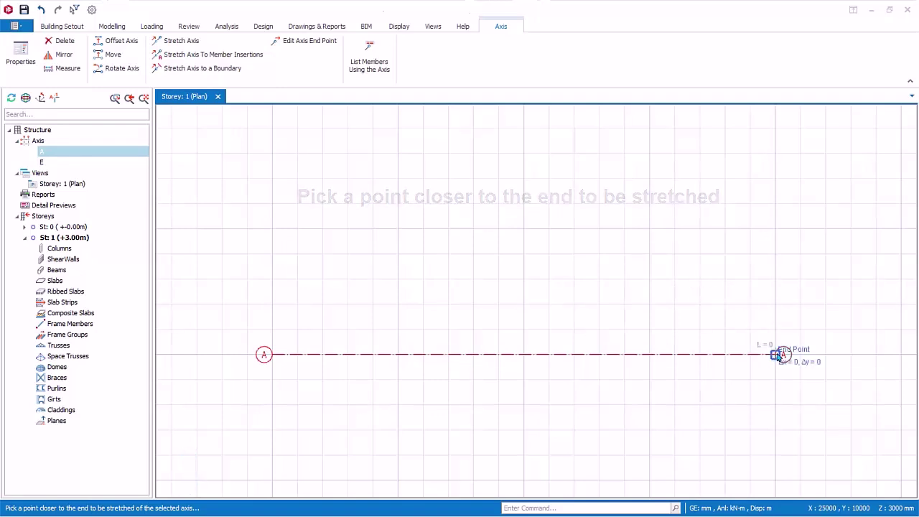
{"action": "left_click", "coordinate": [850, 354]}
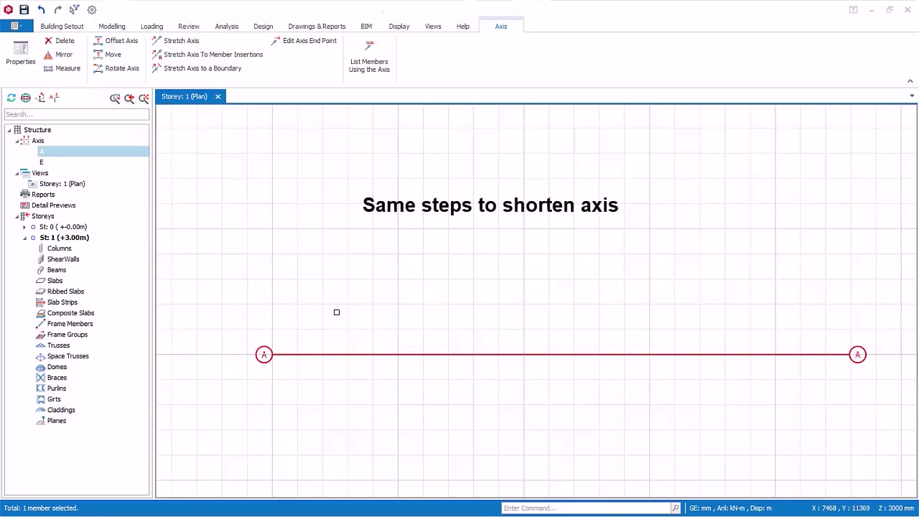
Step: Stretch axis A's left end inward to shorten the axis
{"action": "right_click", "coordinate": [332, 296]}
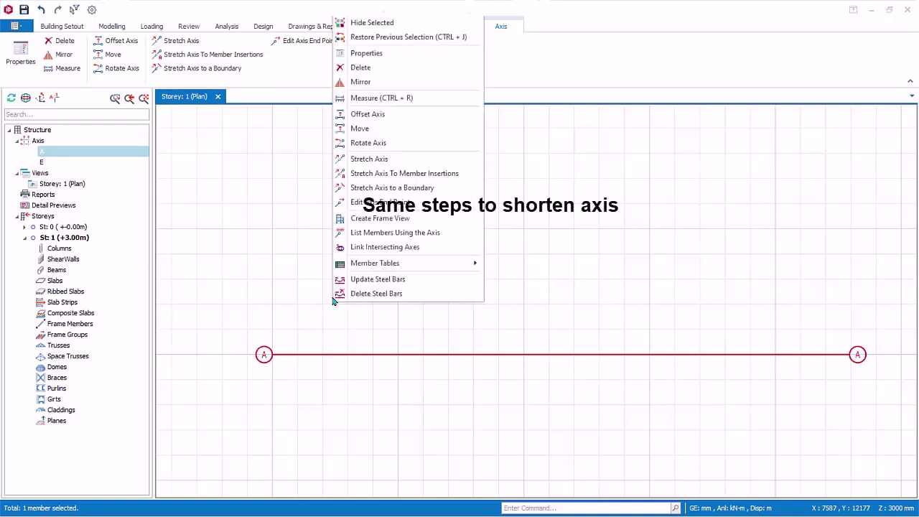
{"action": "left_click", "coordinate": [364, 159]}
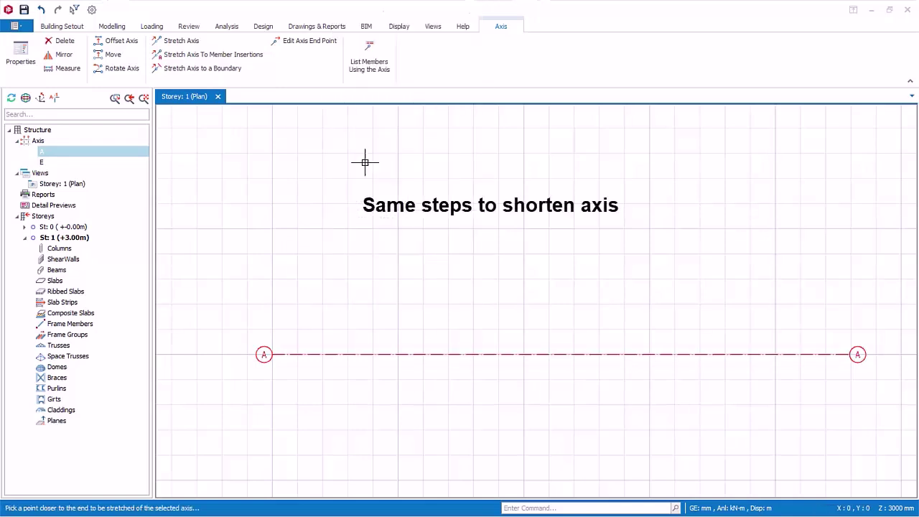
{"action": "left_click", "coordinate": [277, 355]}
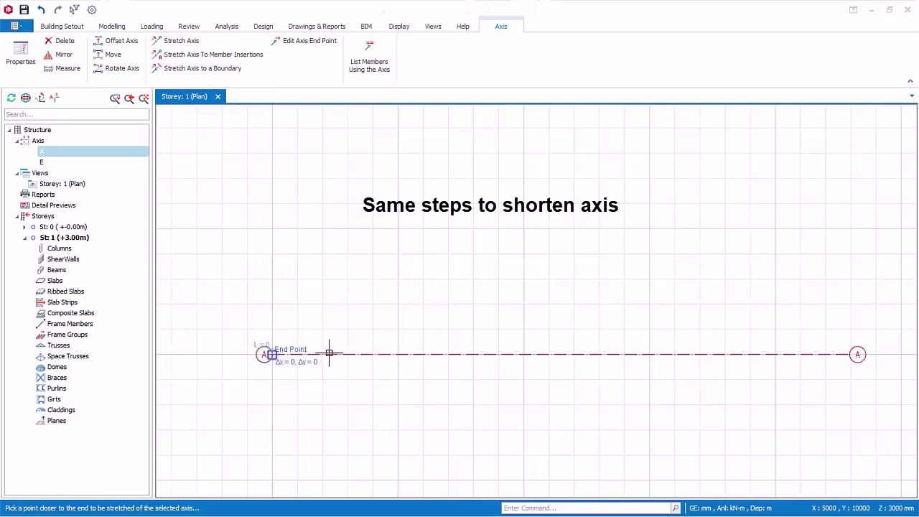
{"action": "left_click", "coordinate": [323, 355]}
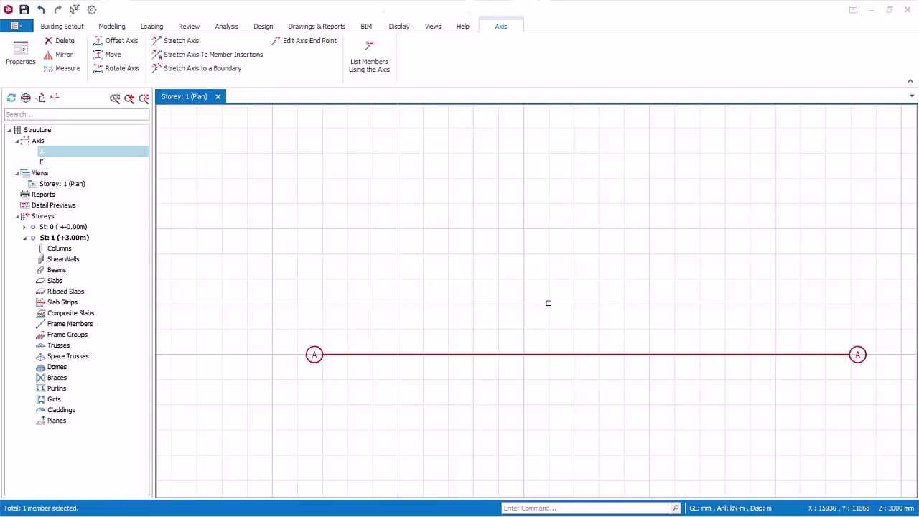
{"action": "middle_click_drag", "start_coordinate": [549, 303], "coordinate": [514, 272]}
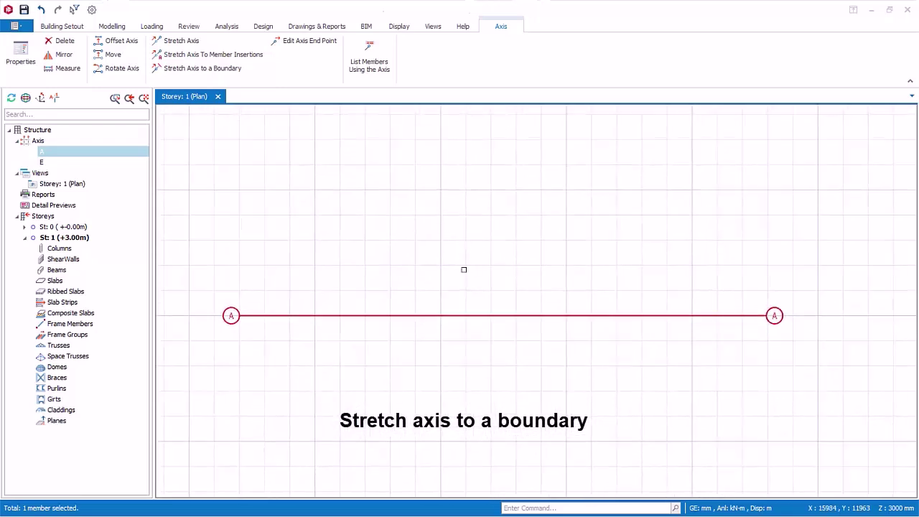
Step: Trim axis A's left end to a vertical boundary drawn between two grid intersections
{"action": "right_click", "coordinate": [466, 280]}
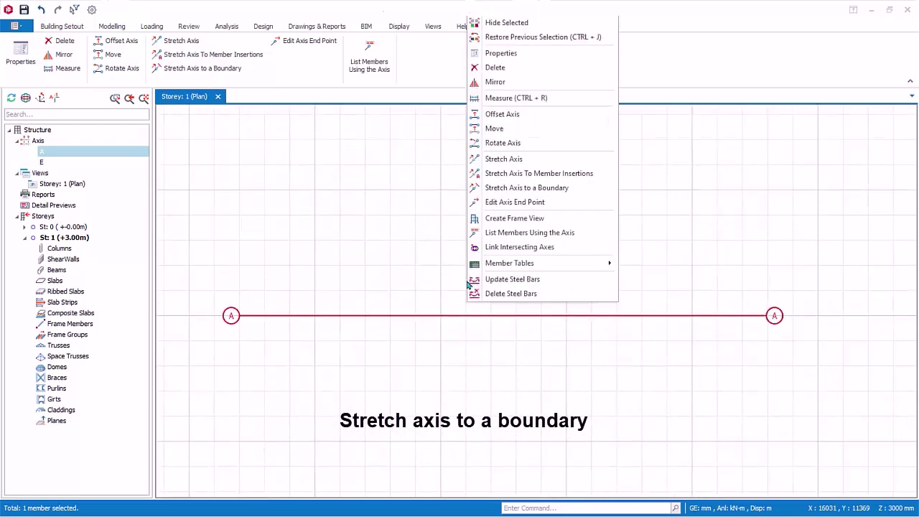
{"action": "left_click", "coordinate": [494, 190]}
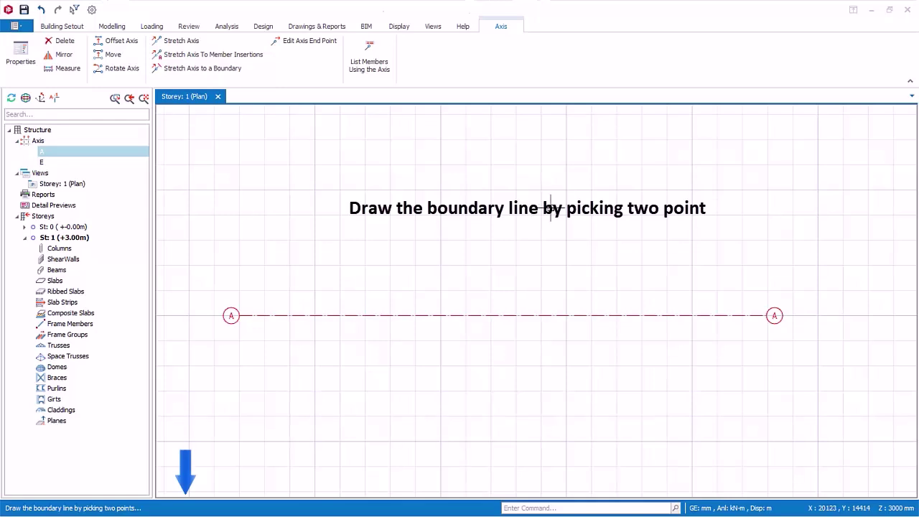
{"action": "left_click", "coordinate": [314, 190]}
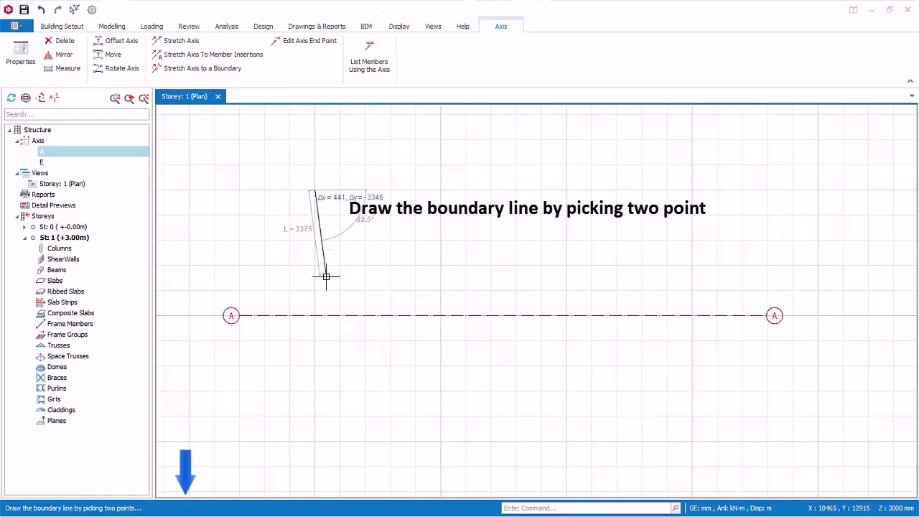
{"action": "left_click", "coordinate": [314, 341]}
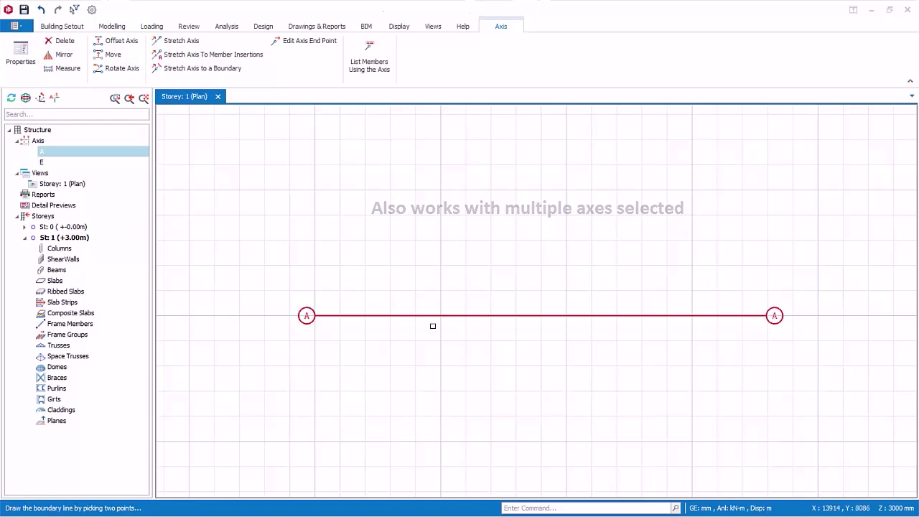
{"action": "middle_click_drag", "start_coordinate": [445, 326], "coordinate": [421, 356]}
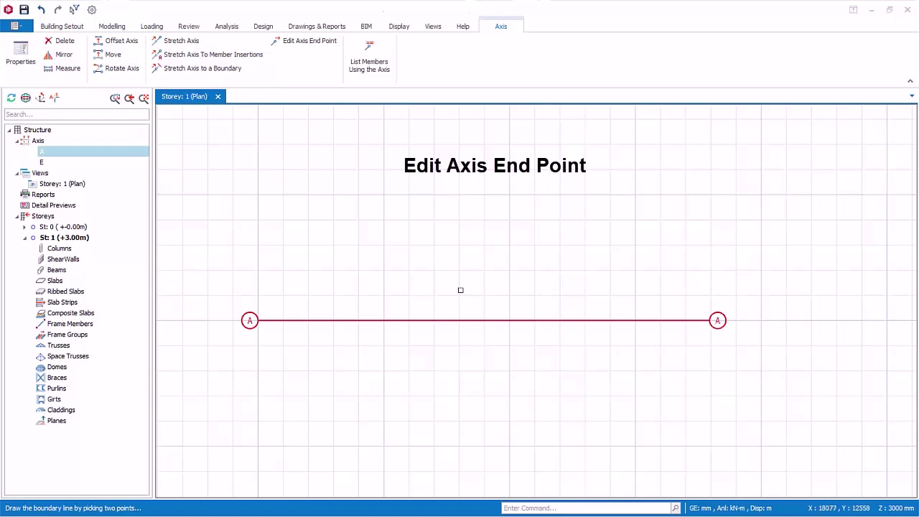
Step: Move axis A's left end point up to a higher grid intersection so the axis slants
{"action": "left_click", "coordinate": [458, 320]}
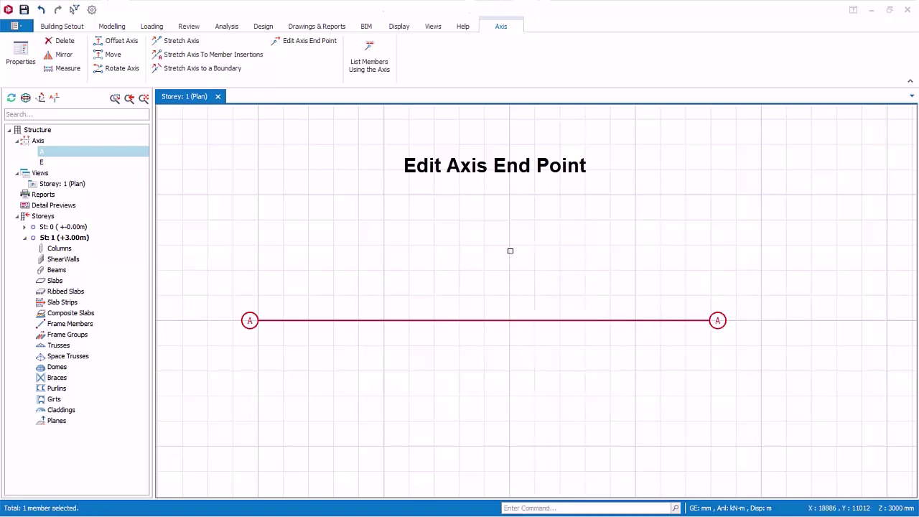
{"action": "right_click", "coordinate": [506, 288]}
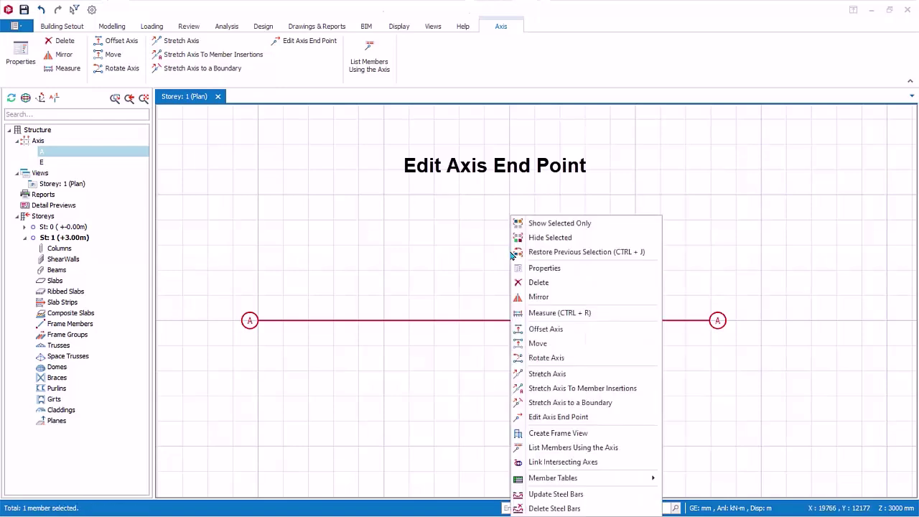
{"action": "left_click", "coordinate": [542, 417]}
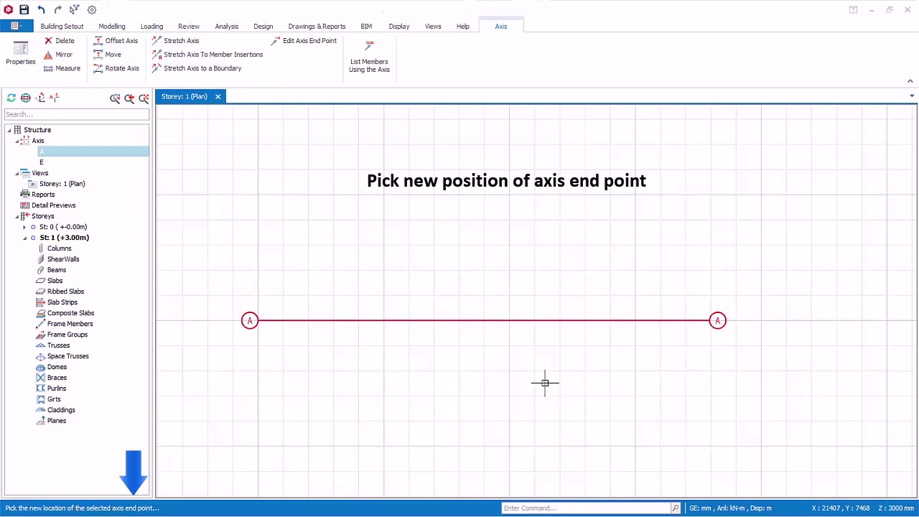
{"action": "left_click", "coordinate": [208, 270]}
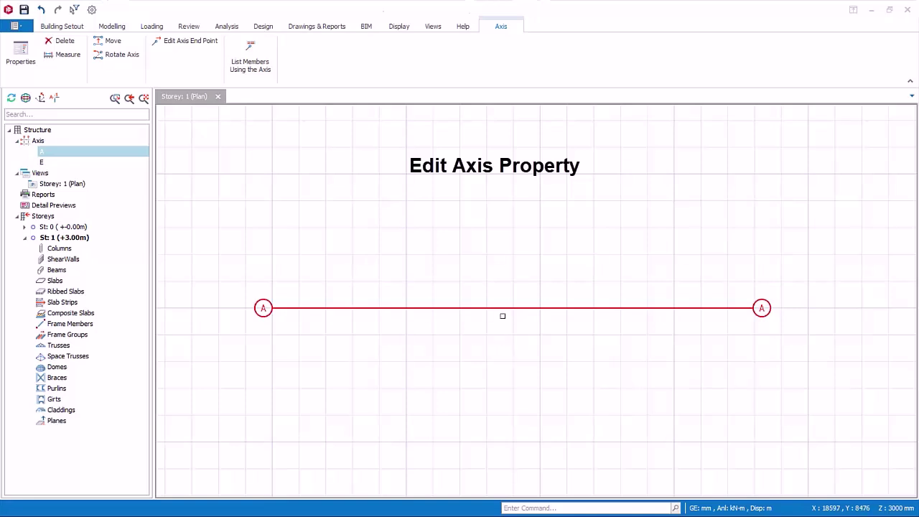
Step: Change axis A's label to A1 in its properties and apply the update
{"action": "left_click", "coordinate": [503, 309]}
{"action": "right_click", "coordinate": [530, 260]}
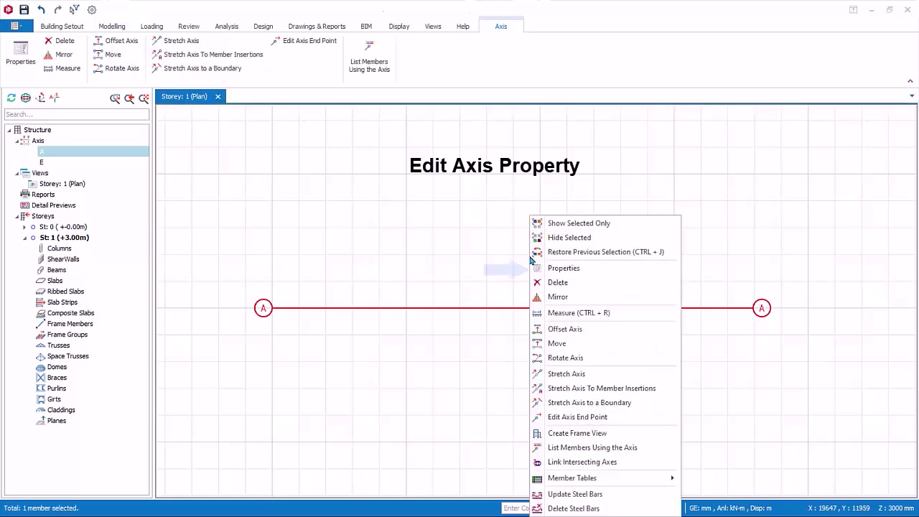
{"action": "left_click", "coordinate": [563, 267]}
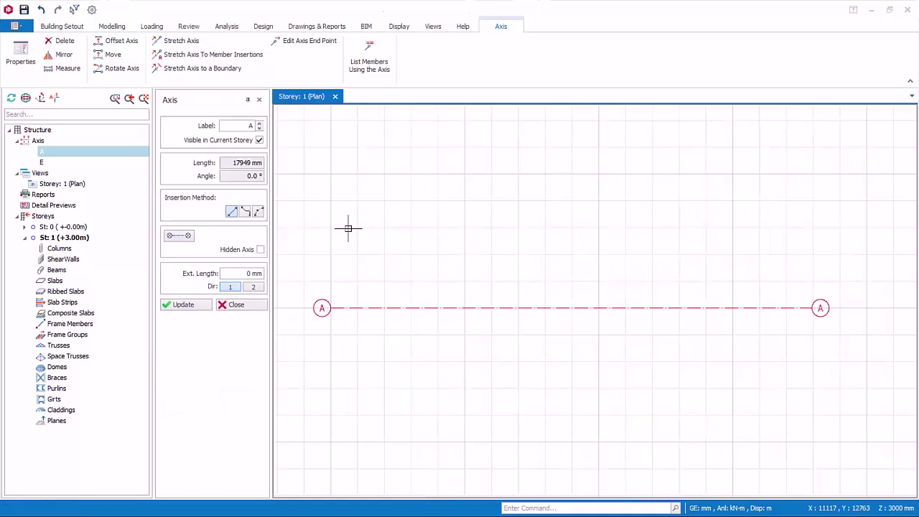
{"action": "double_click", "coordinate": [249, 126]}
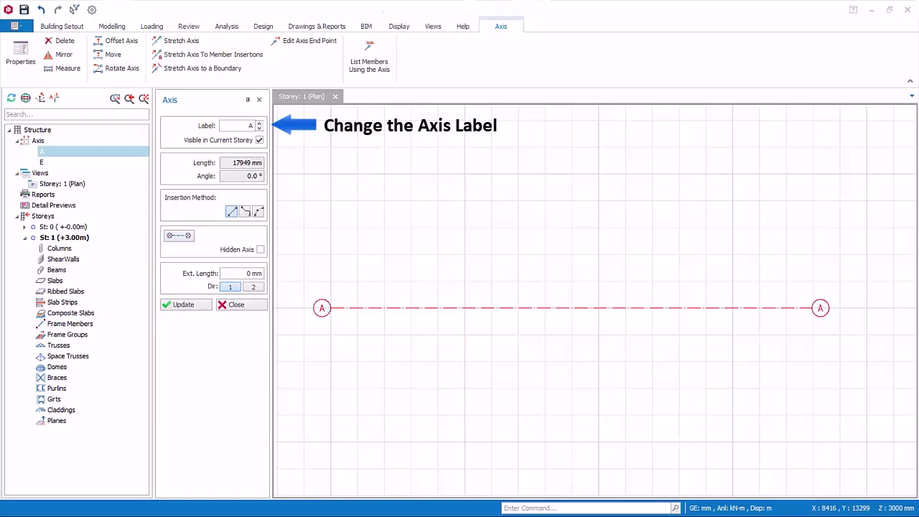
{"action": "type", "text": "1"}
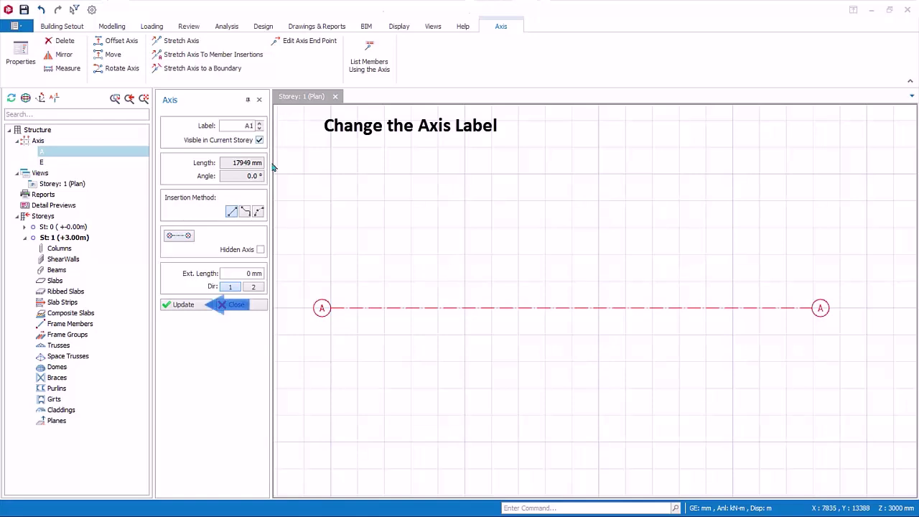
{"action": "left_click", "coordinate": [189, 308]}
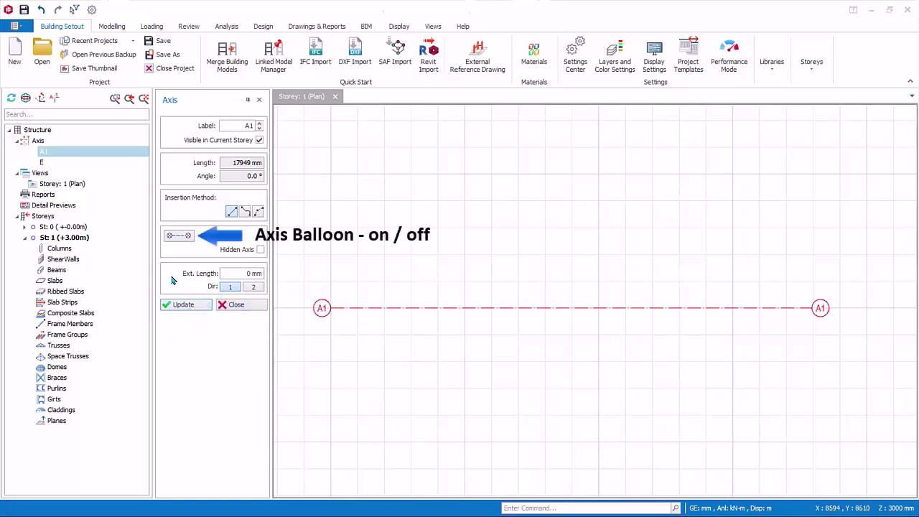
Step: Toggle the axis balloons off and back on so A1 shows at both ends, then close properties
{"action": "left_click", "coordinate": [185, 242]}
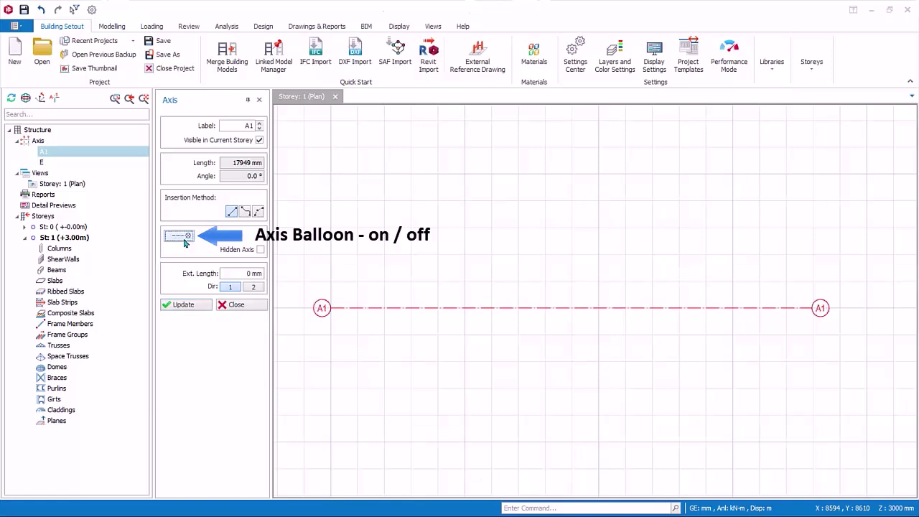
{"action": "left_click", "coordinate": [184, 242]}
{"action": "left_click", "coordinate": [177, 305]}
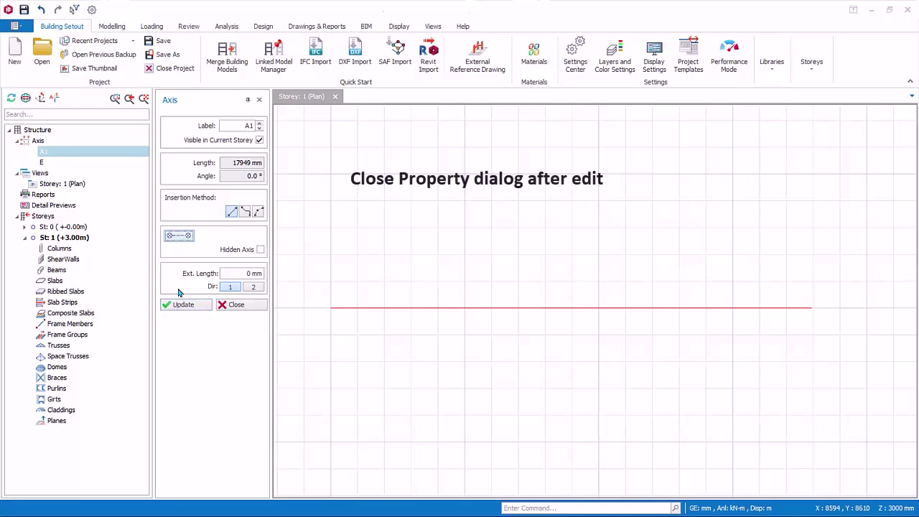
{"action": "left_click", "coordinate": [183, 310]}
{"action": "left_click", "coordinate": [244, 308]}
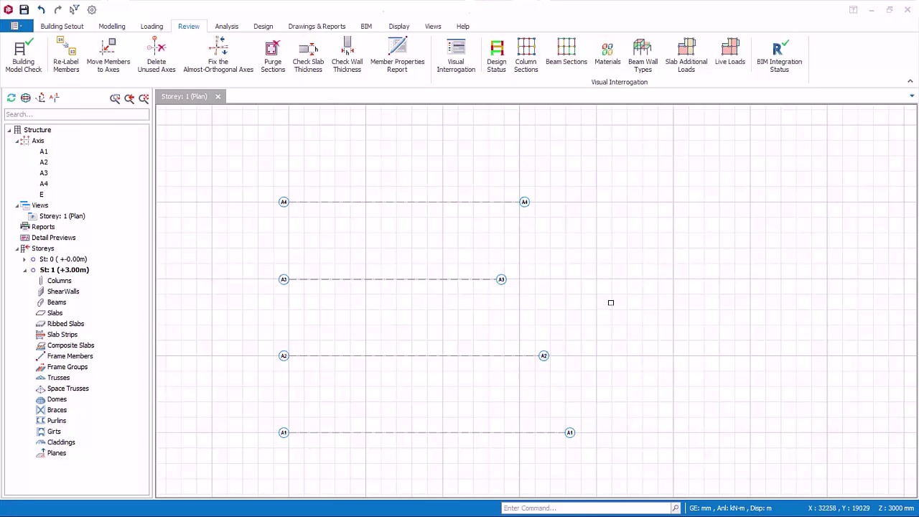
Step: Stretch axes A1–A4 together to a common vertical boundary defined by two picked points
{"action": "left_click_drag", "start_coordinate": [247, 176], "coordinate": [645, 452]}
{"action": "right_click", "coordinate": [483, 242]}
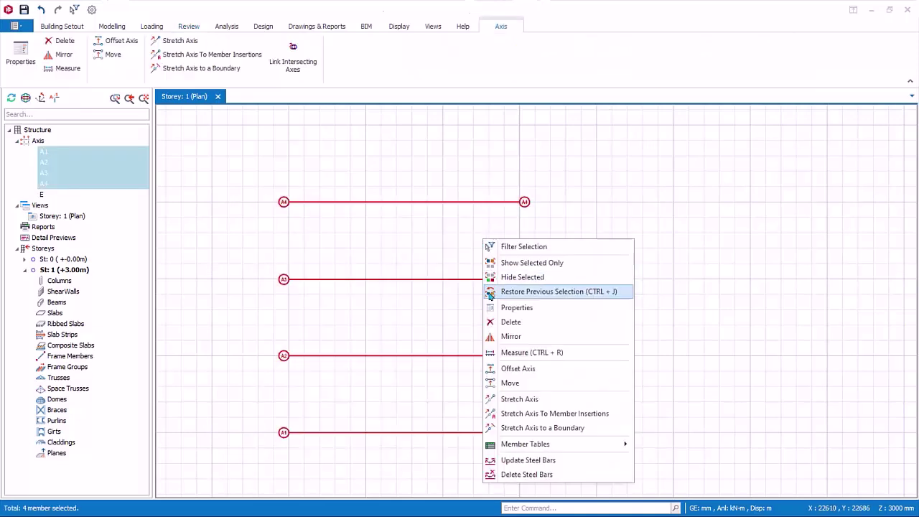
{"action": "left_click", "coordinate": [551, 429]}
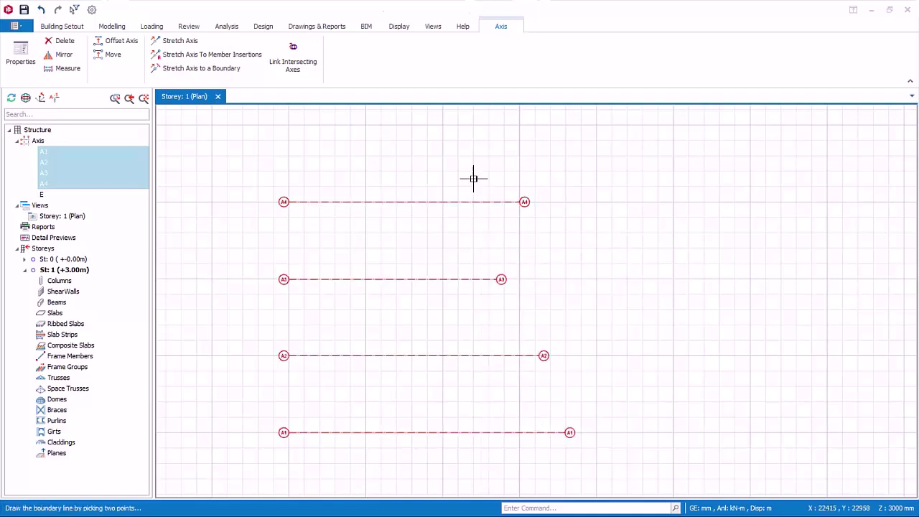
{"action": "left_click", "coordinate": [490, 151]}
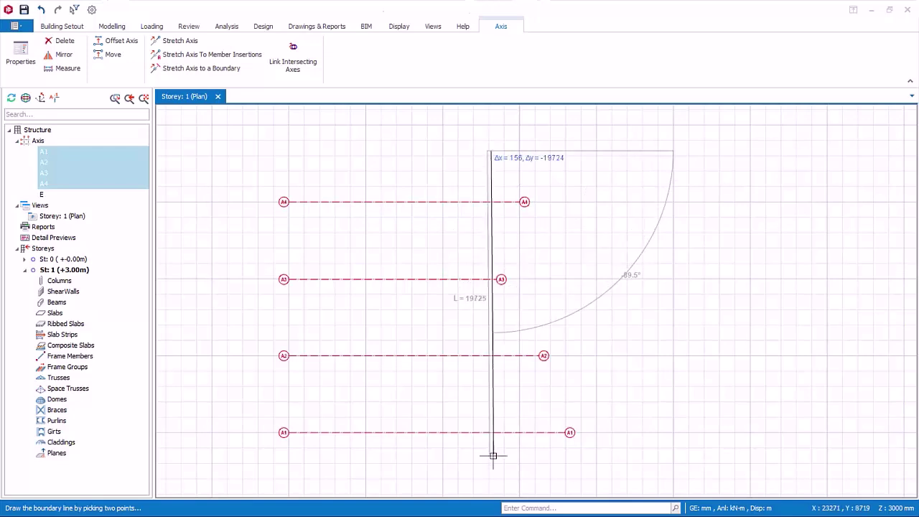
{"action": "left_click", "coordinate": [494, 456]}
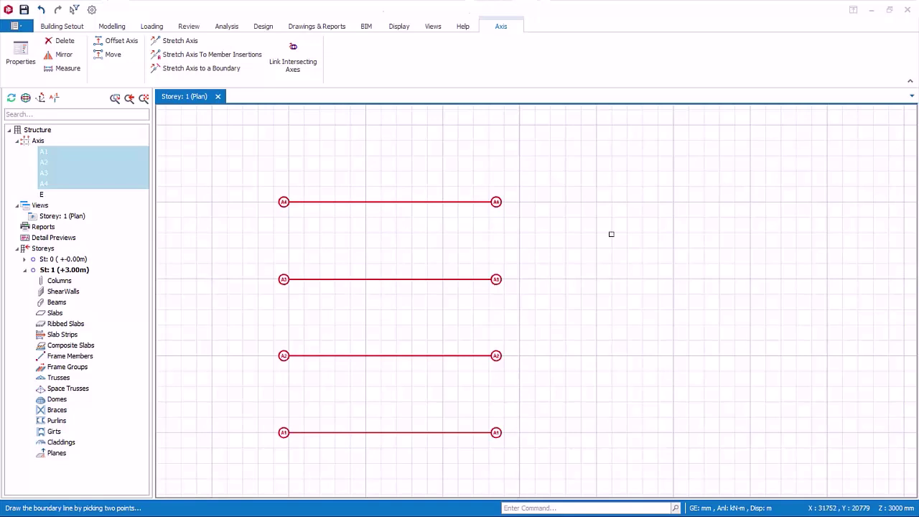
{"action": "right_click", "coordinate": [531, 225]}
{"action": "left_click", "coordinate": [562, 297]}
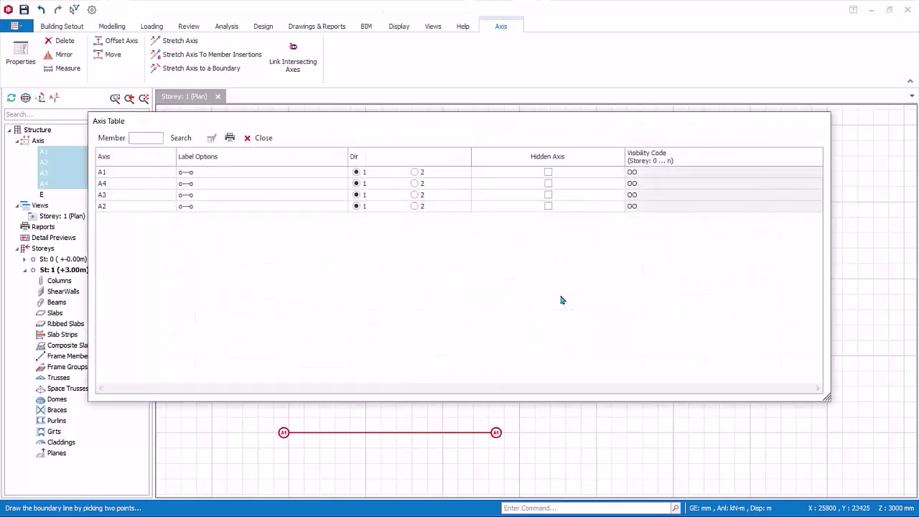
{"action": "left_click", "coordinate": [135, 175]}
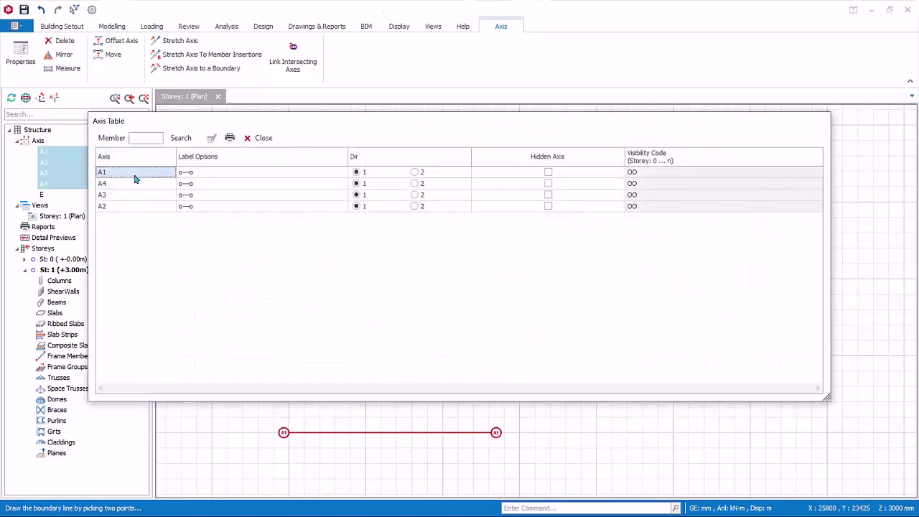
{"action": "left_click", "coordinate": [199, 175]}
{"action": "left_click", "coordinate": [341, 175]}
{"action": "left_click", "coordinate": [341, 173]}
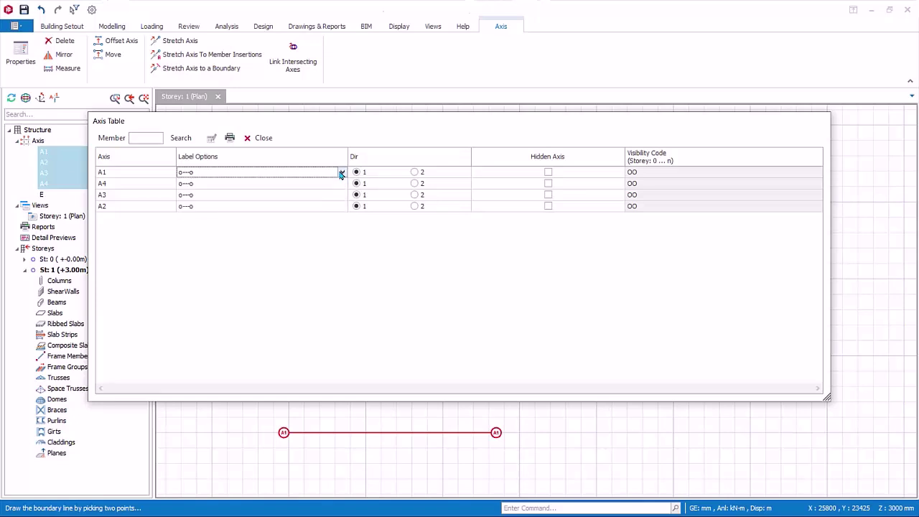
{"action": "left_click", "coordinate": [263, 138]}
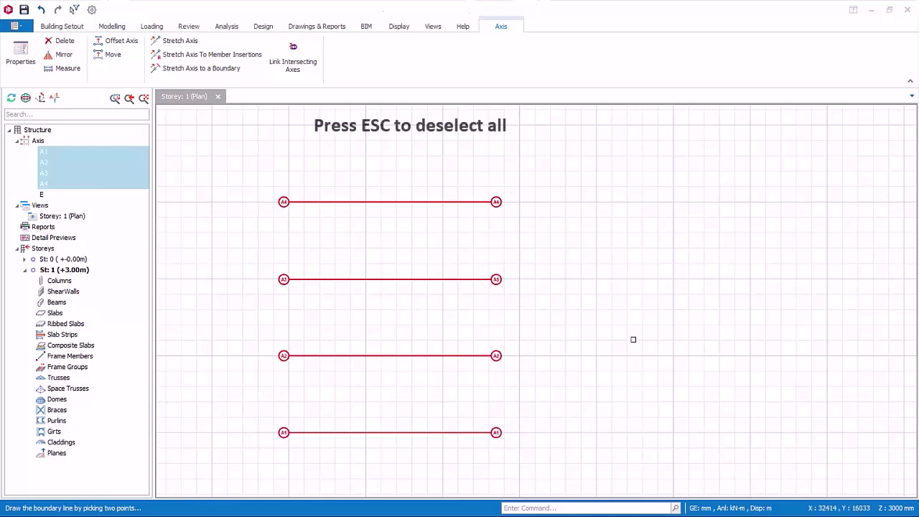
Step: Deselect the axes, then view the Axis Table listing E and A1–A4 and close it
{"action": "key", "text": "Escape"}
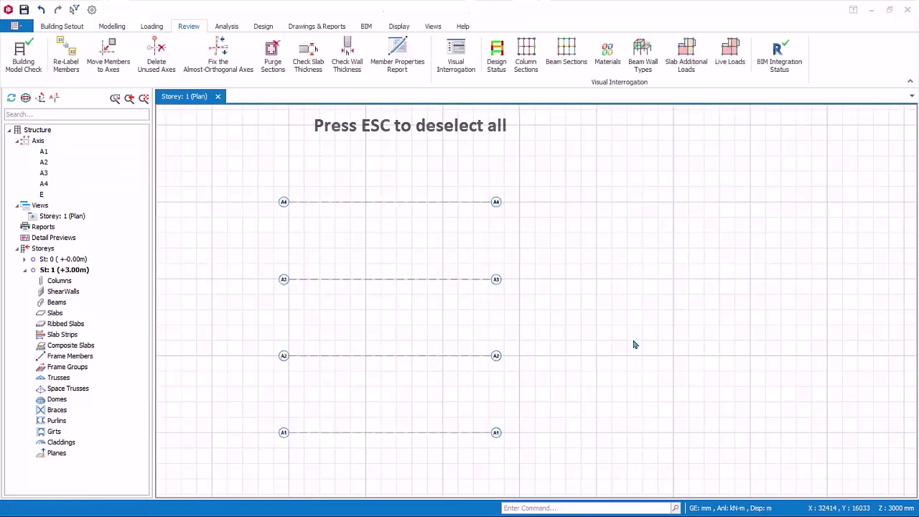
{"action": "right_click", "coordinate": [563, 223]}
{"action": "mouse_move", "coordinate": [590, 265]}
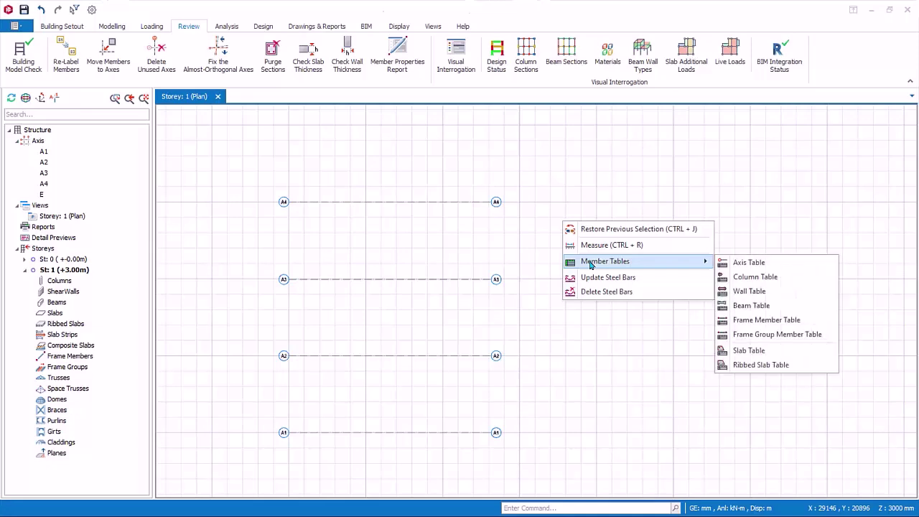
{"action": "left_click", "coordinate": [749, 263]}
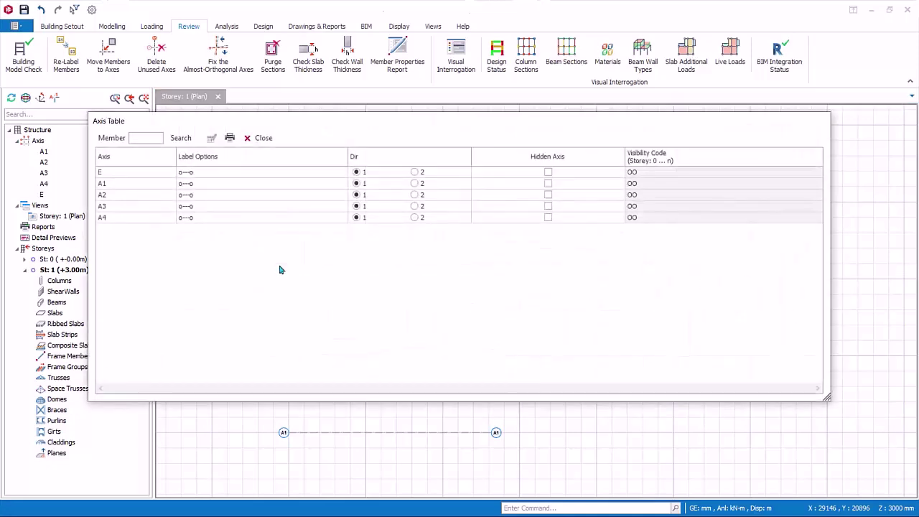
{"action": "left_click", "coordinate": [260, 138]}
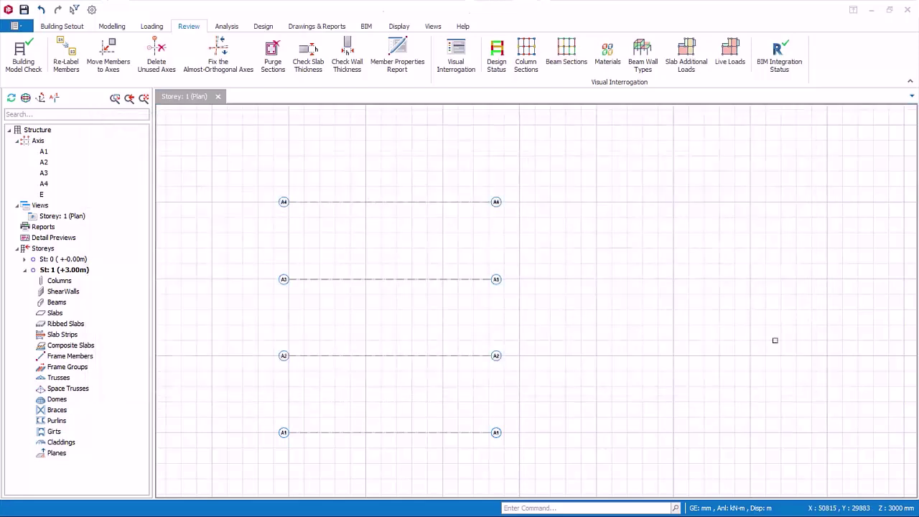
Step: Window-select axes A1–A4 and choose Delete, bringing up Member Filters with Axes ticked
{"action": "left_click_drag", "start_coordinate": [259, 161], "coordinate": [552, 463]}
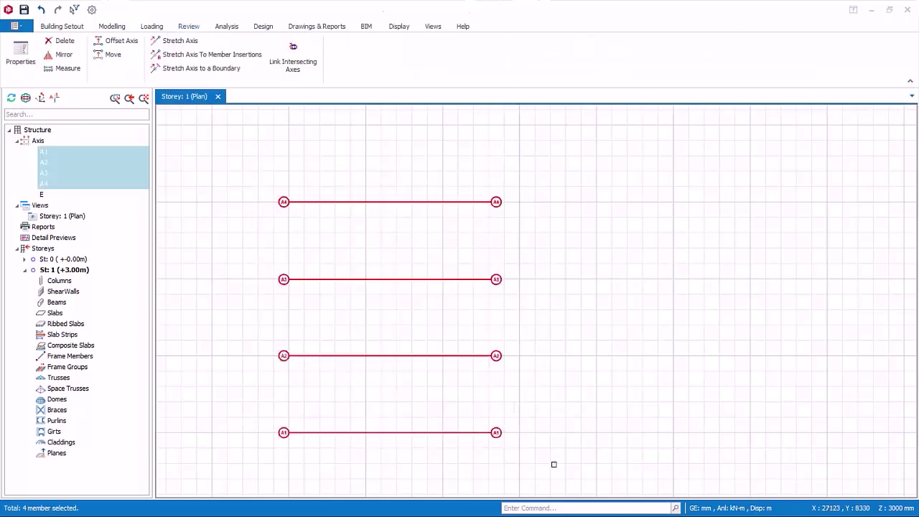
{"action": "right_click", "coordinate": [529, 224]}
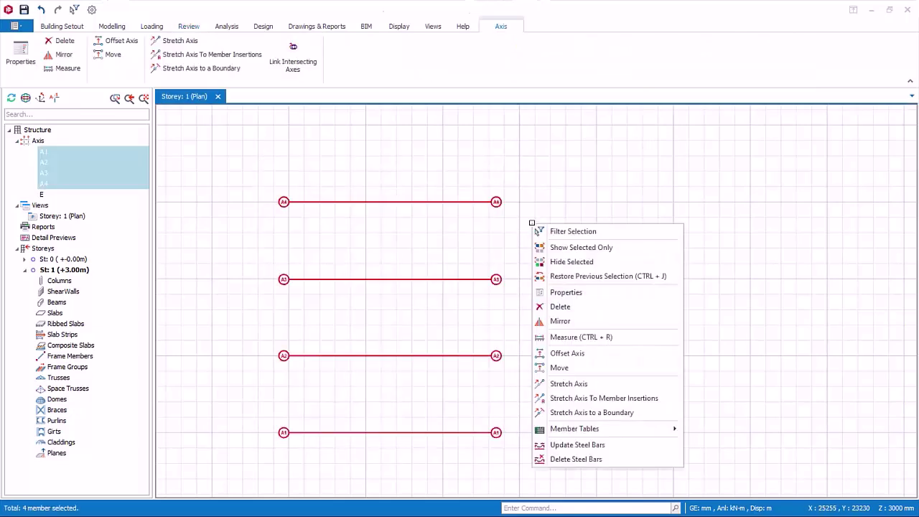
{"action": "left_click", "coordinate": [565, 308]}
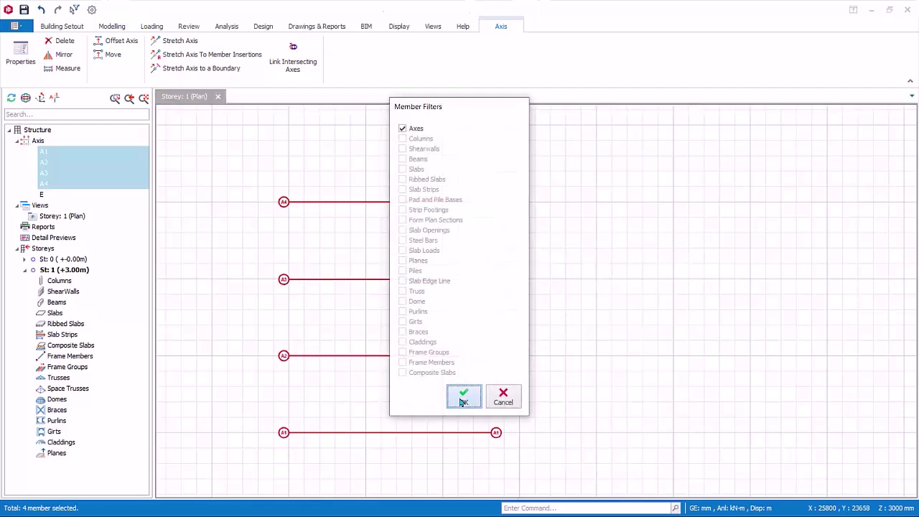